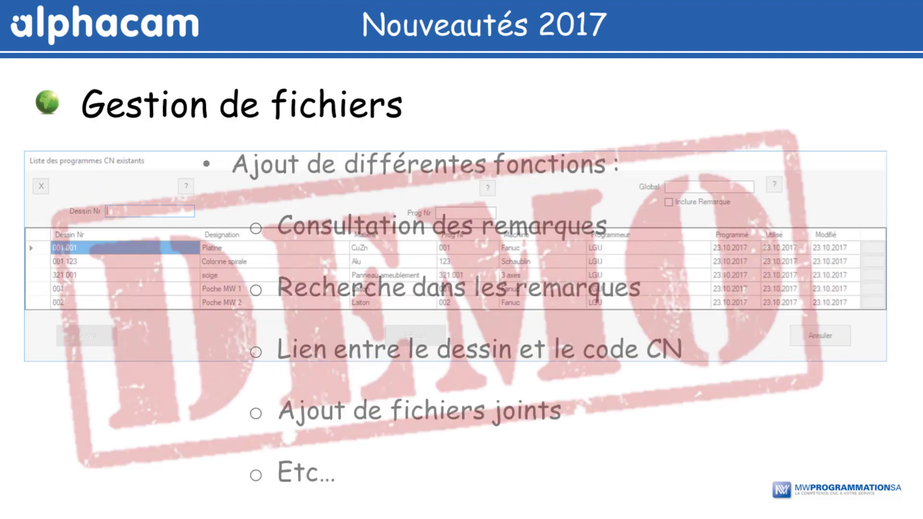
Switch to Alphacam and open the list of existing NC programs through the file manager.
key(alt+Tab)
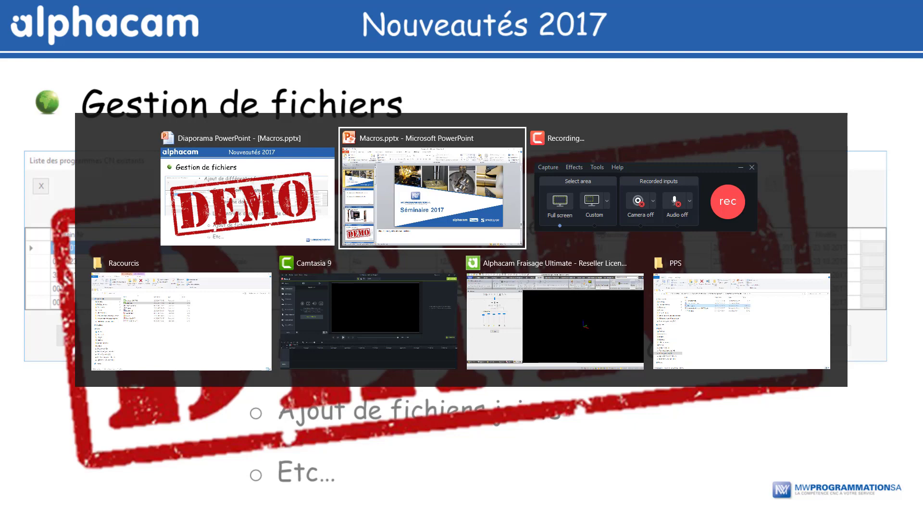
click(601, 323)
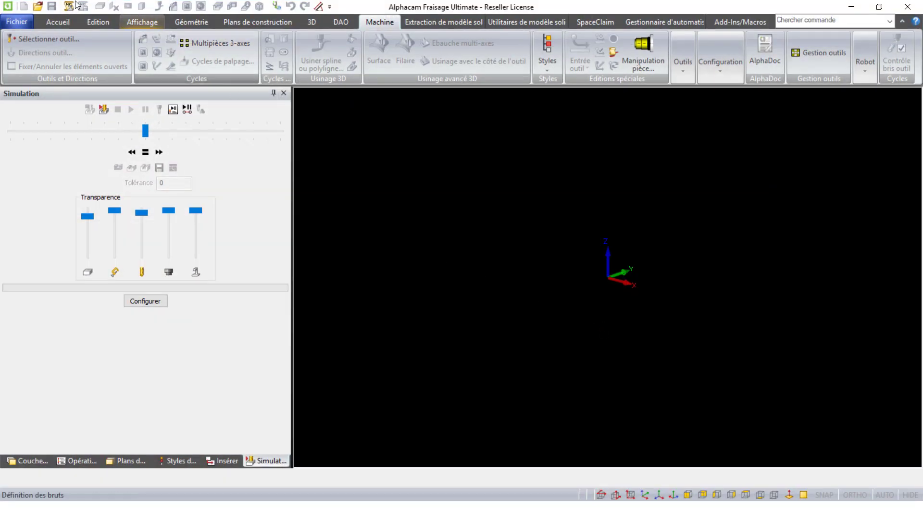
click(36, 6)
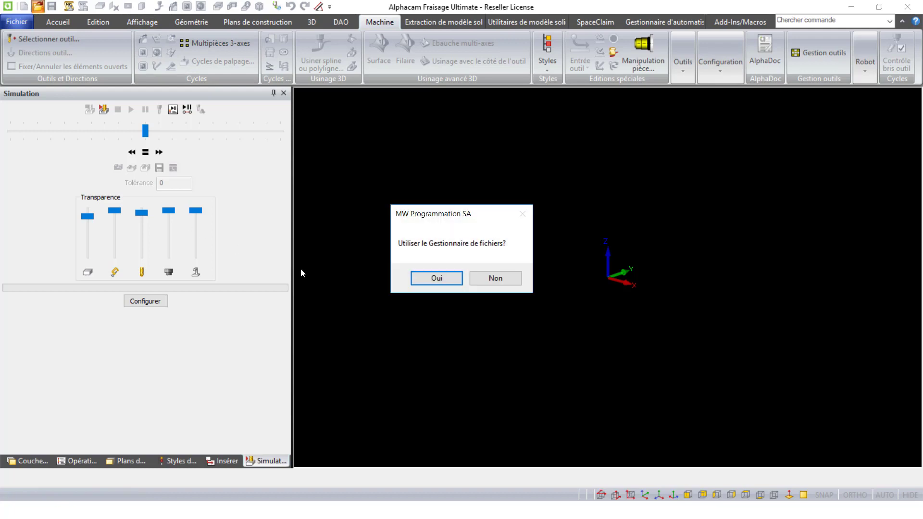
click(435, 279)
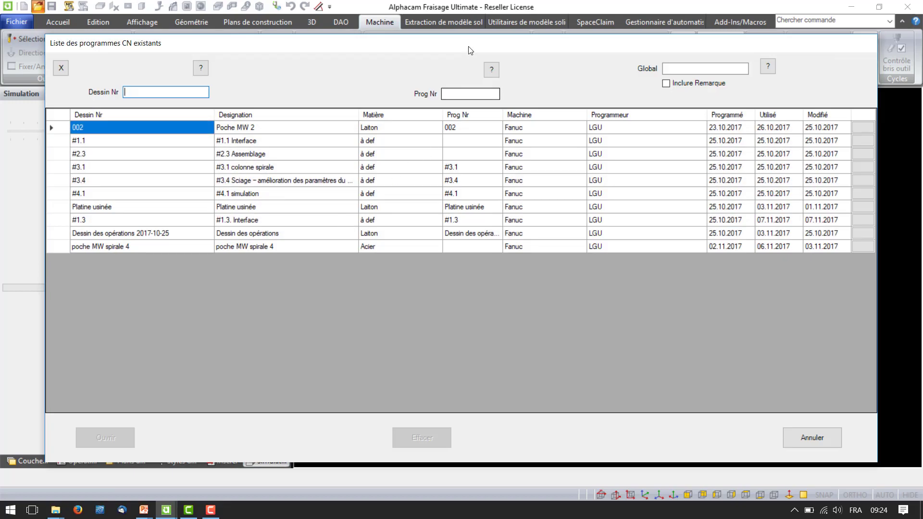
drag(456, 48, 435, 53)
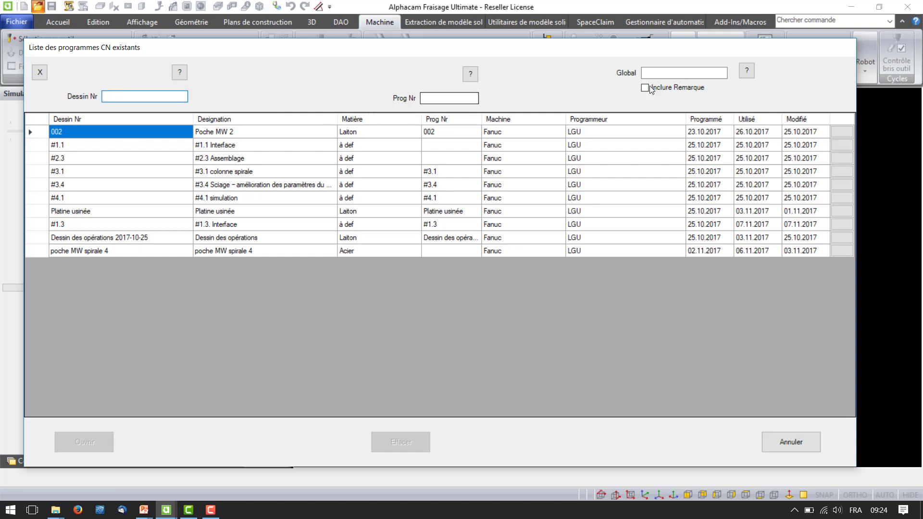
Search all fields of the program list for 2016, first without and then with remarks included.
click(664, 73)
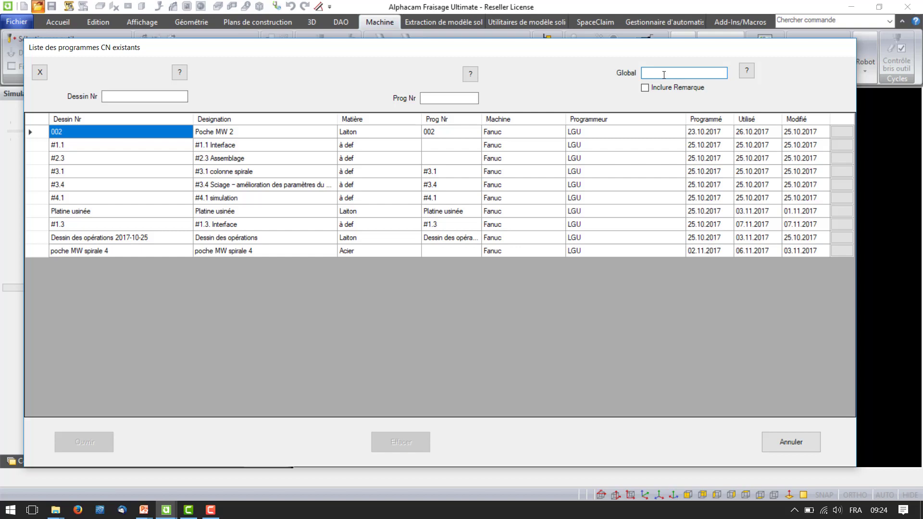
text(2015)
click(747, 71)
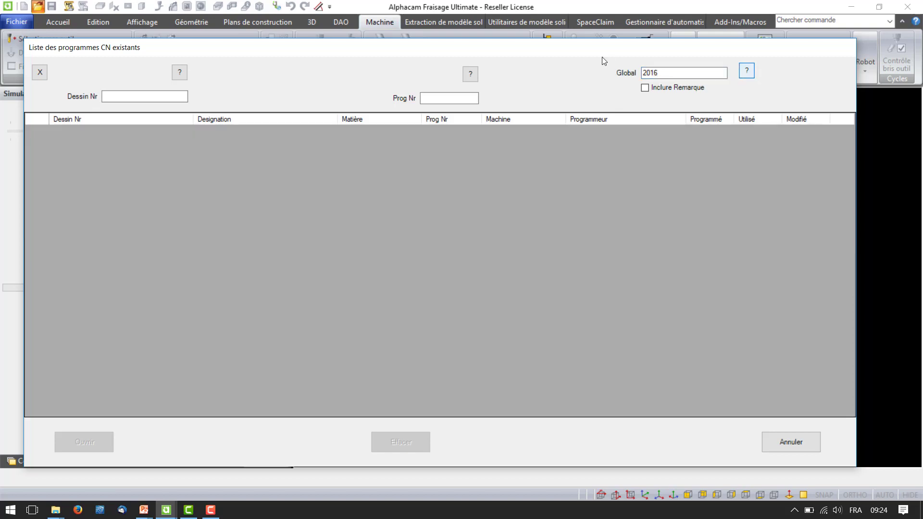
click(645, 88)
click(745, 76)
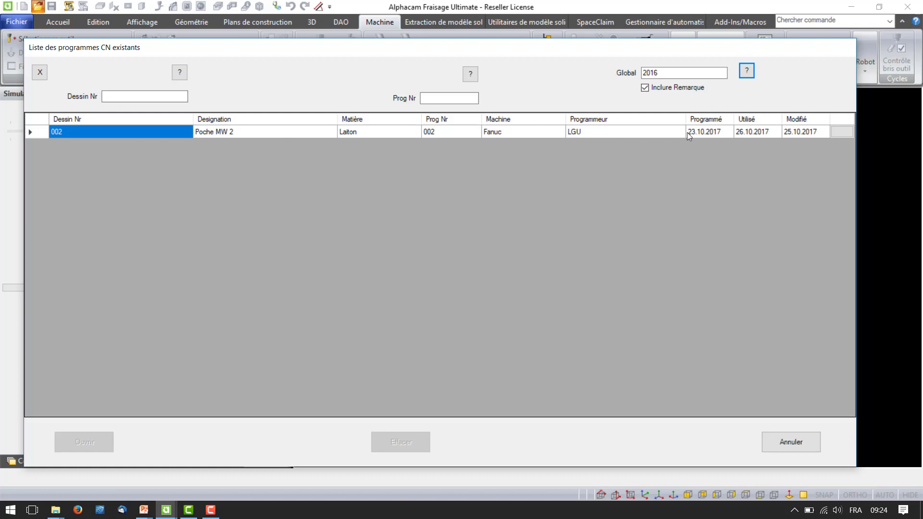
View the remark stored with the Poche MW 2 program, checking the searched year in its text, and close it.
click(839, 131)
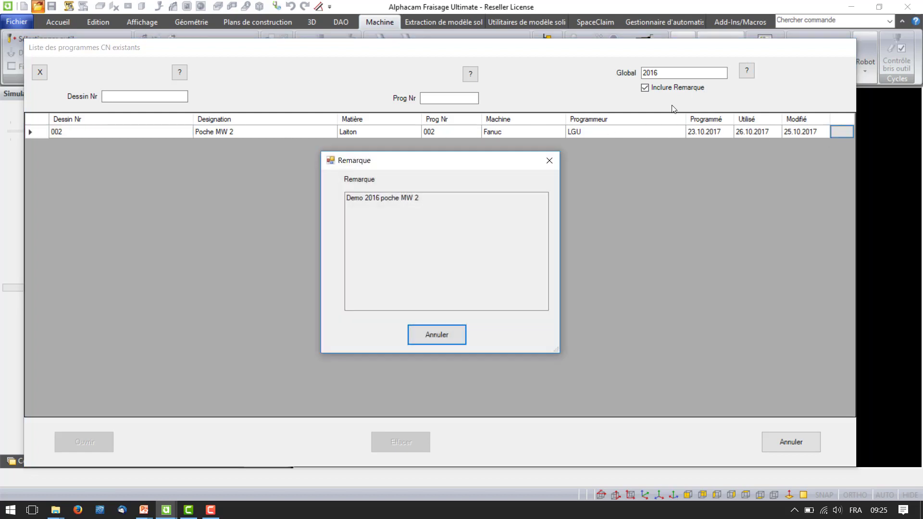
double_click(373, 198)
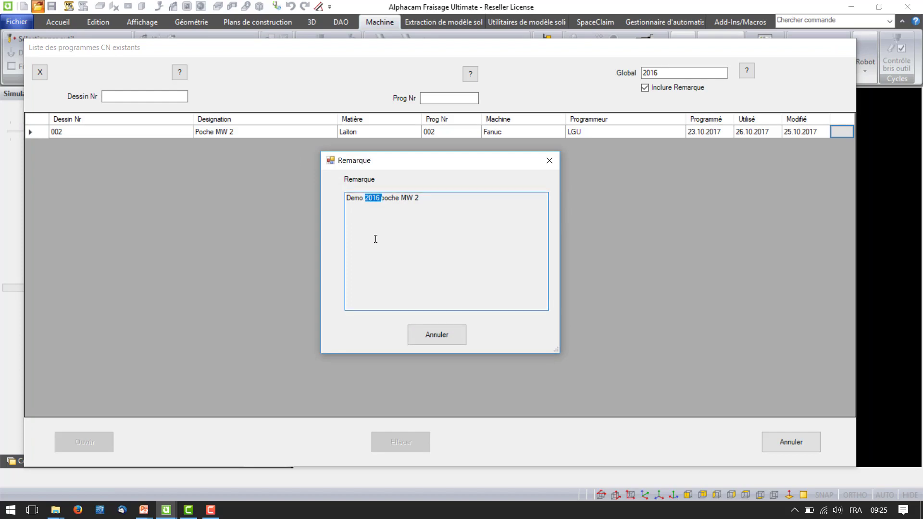
click(446, 339)
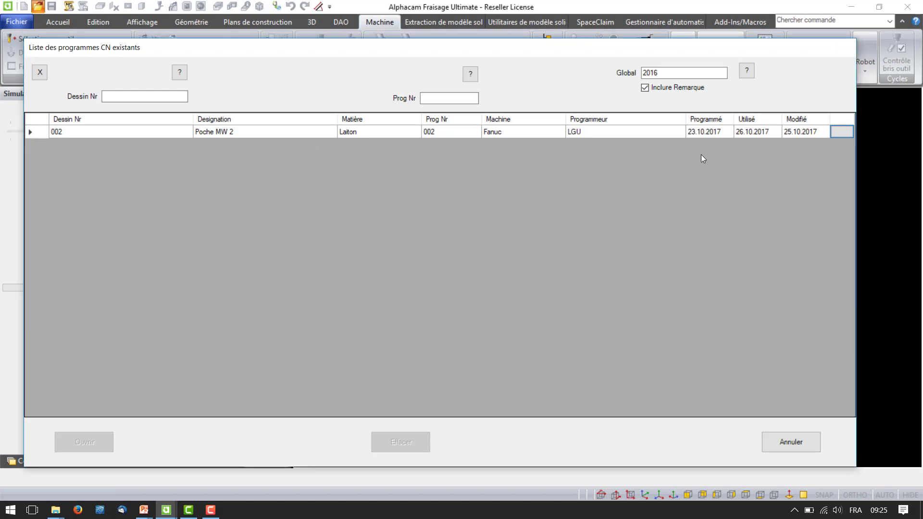
Clear the search filters to open the Platine usinée program, and display its part as a shaded solid.
click(36, 69)
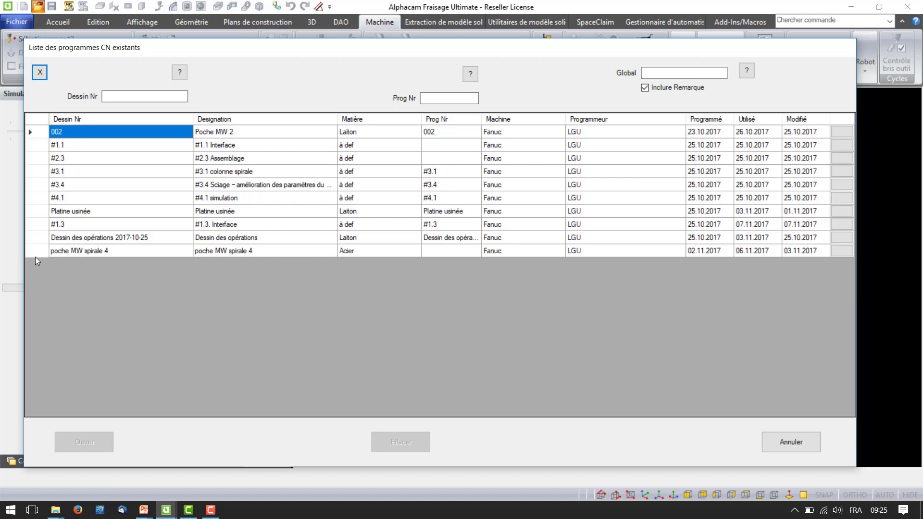
click(30, 211)
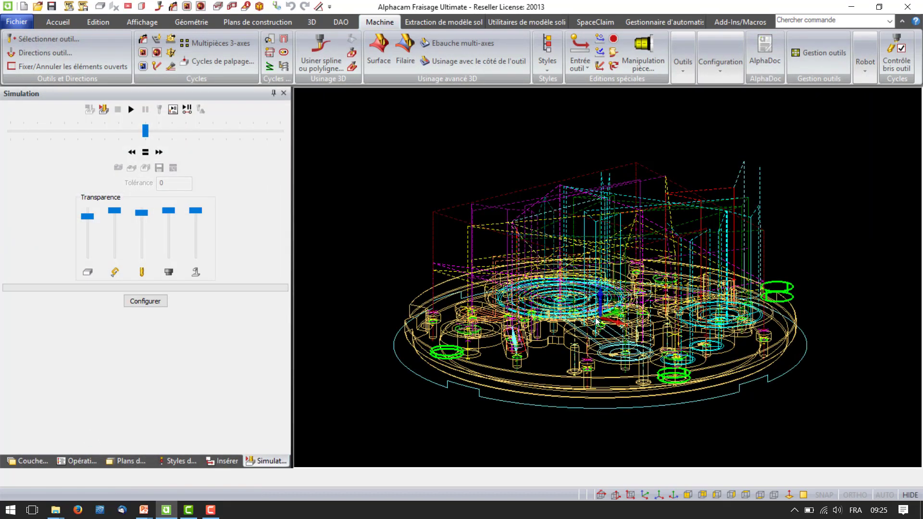
middle_drag(595, 318, 567, 315)
scroll(425, 185, down, 3)
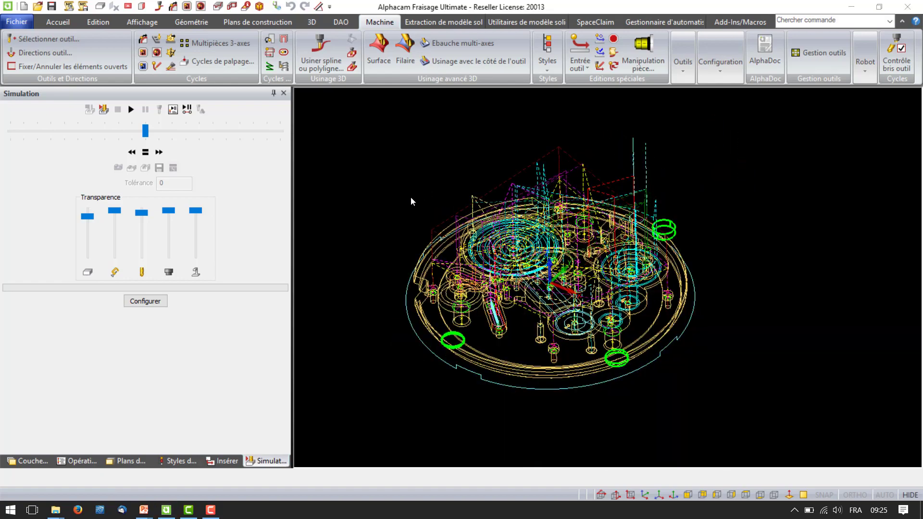
right_click(411, 198)
click(387, 245)
mouse_move(524, 289)
middle_down()
mouse_move(540, 286)
mouse_move(531, 267)
mouse_move(530, 281)
middle_up()
Open the file manager record of the Platine usinée program and view the file selection for attaching a document without adding one.
click(57, 22)
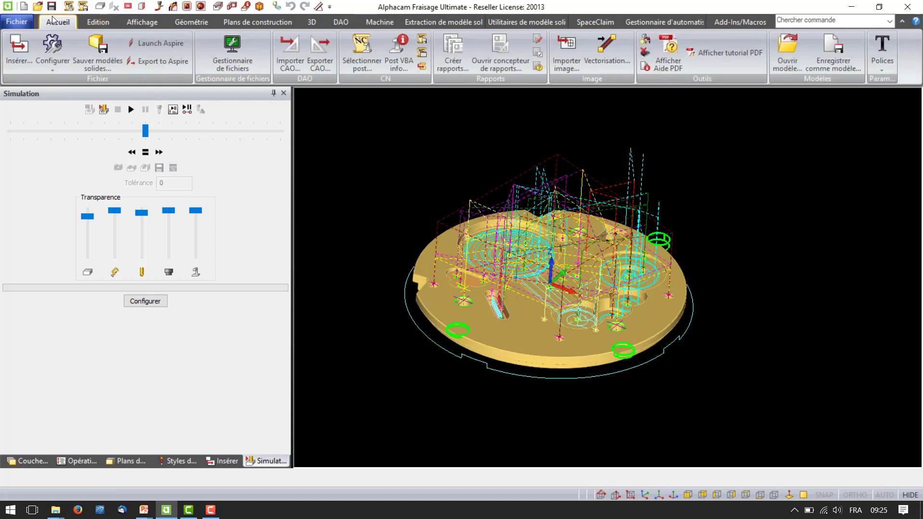
click(233, 53)
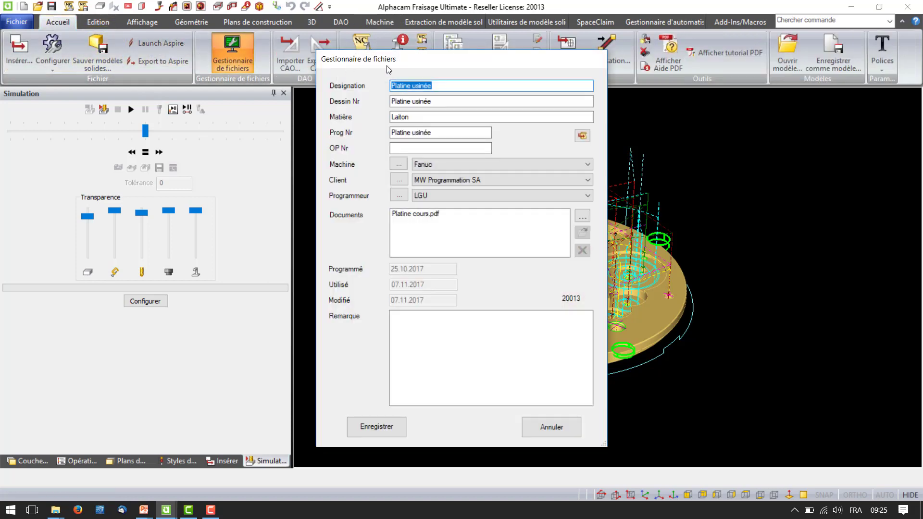
drag(422, 64, 406, 59)
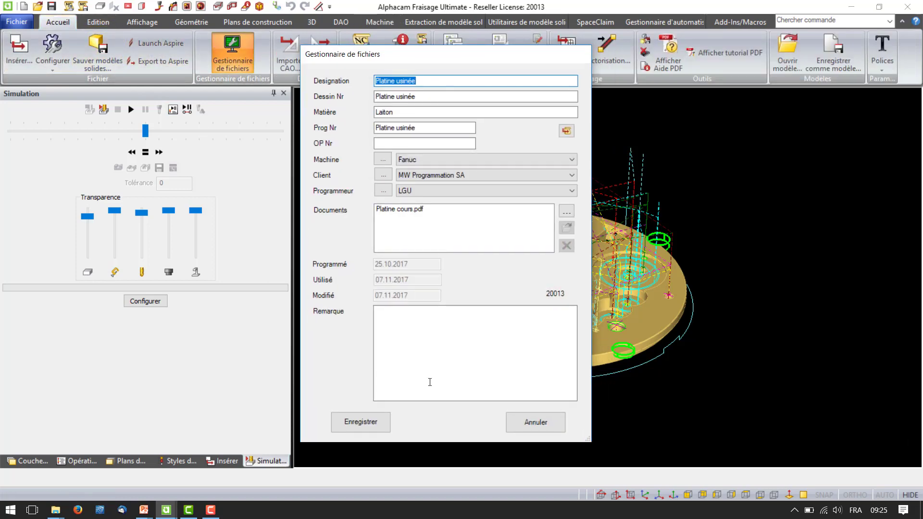
drag(500, 56, 468, 52)
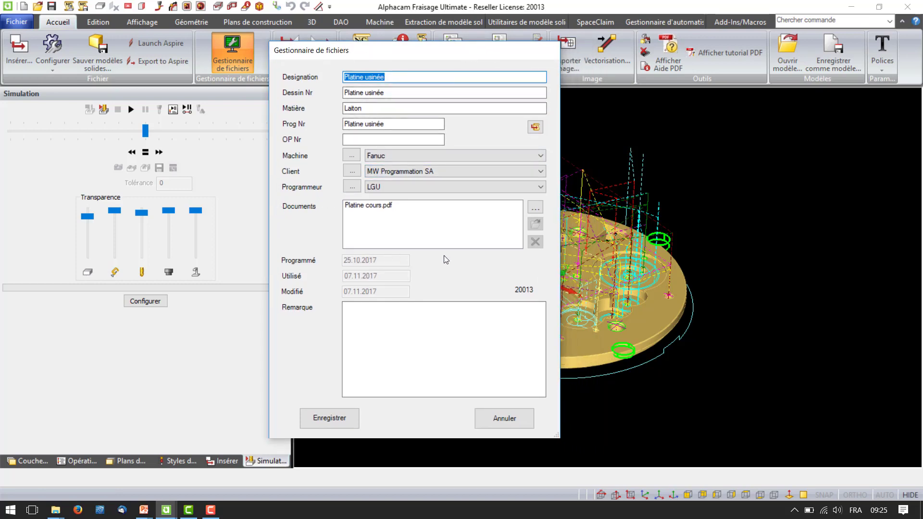
click(534, 208)
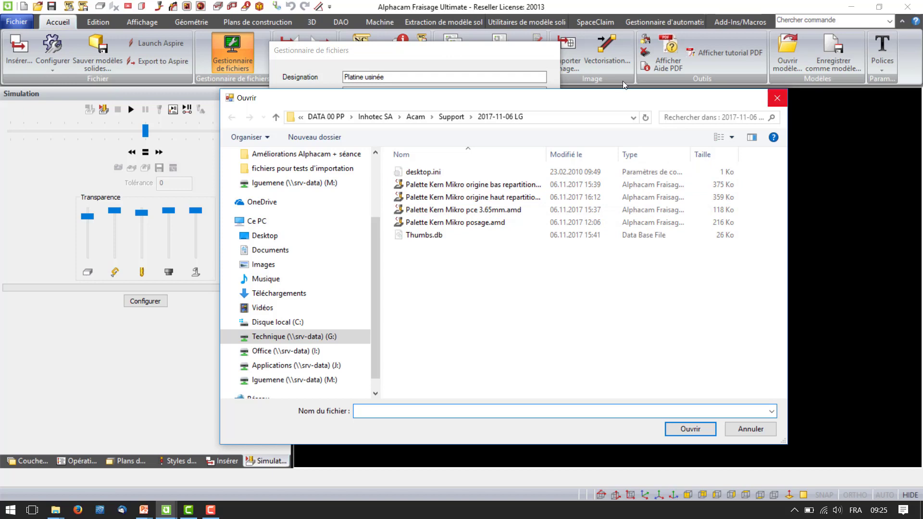
click(777, 97)
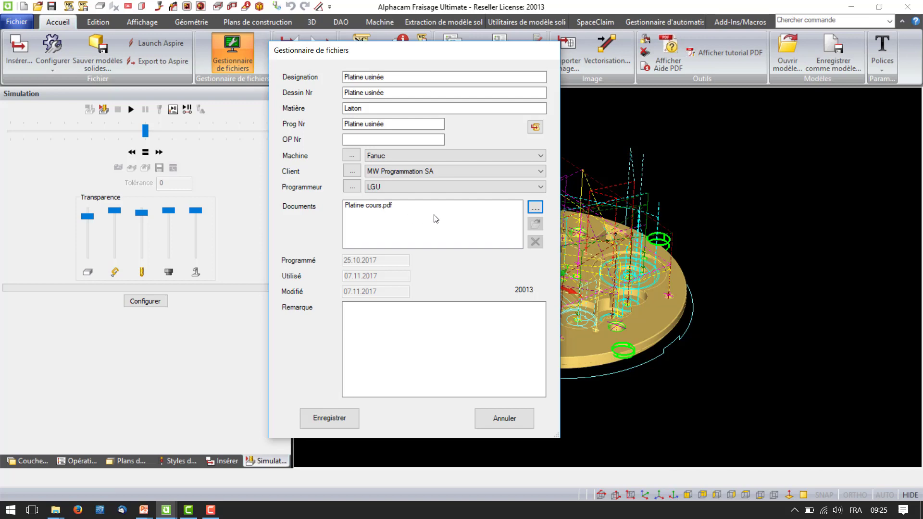
Open the attached Platine cours.pdf to examine the part drawing, and close both it and the program record without saving.
click(371, 210)
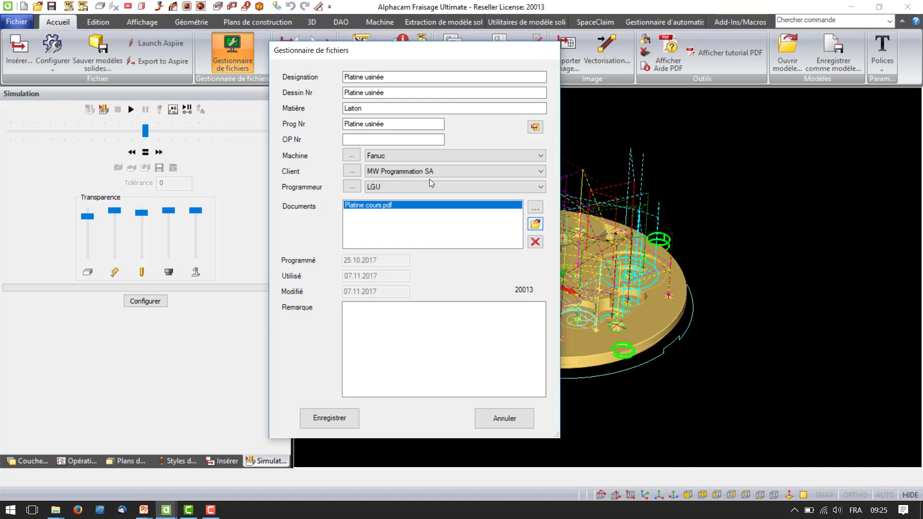
ctrl+scroll(443, 241, down, 3)
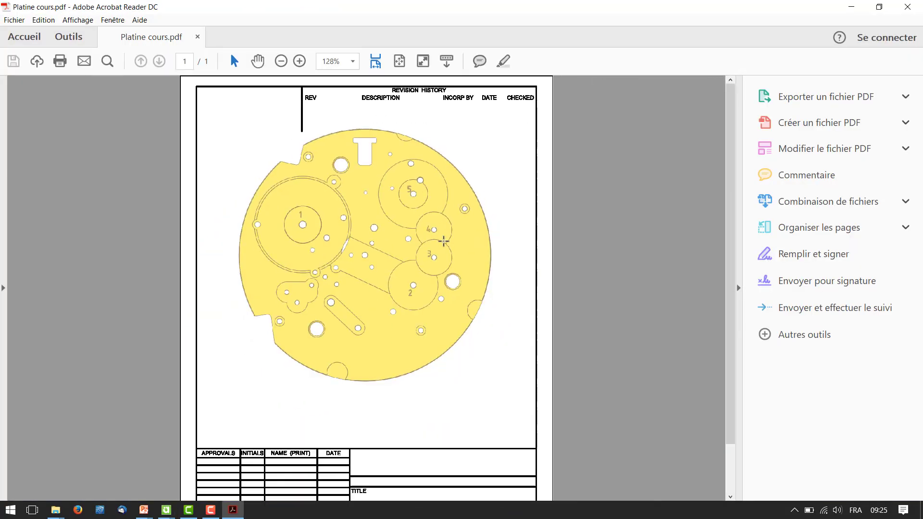
scroll(443, 241, down, 2)
scroll(443, 241, up, 2)
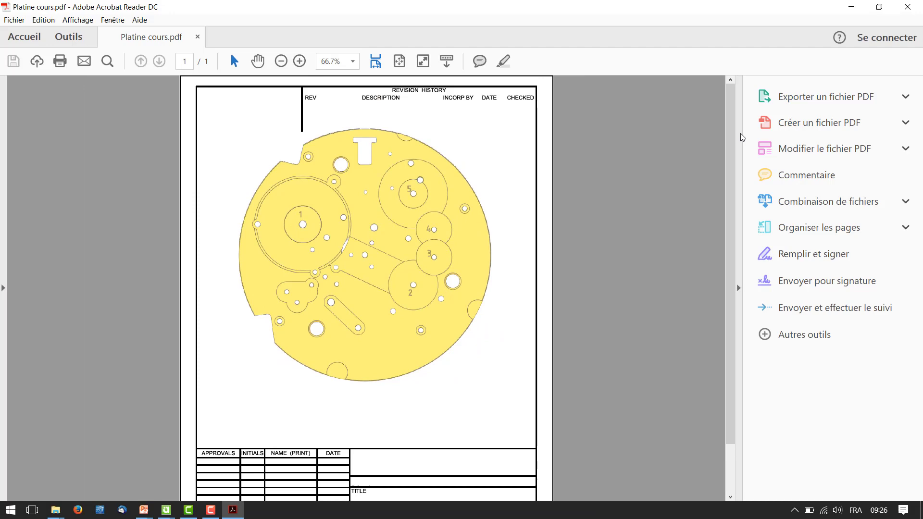
click(908, 7)
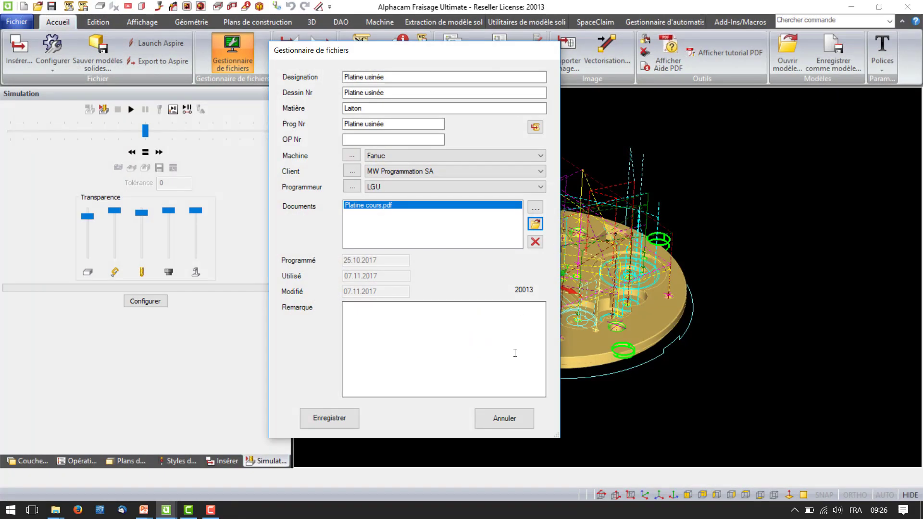
click(504, 419)
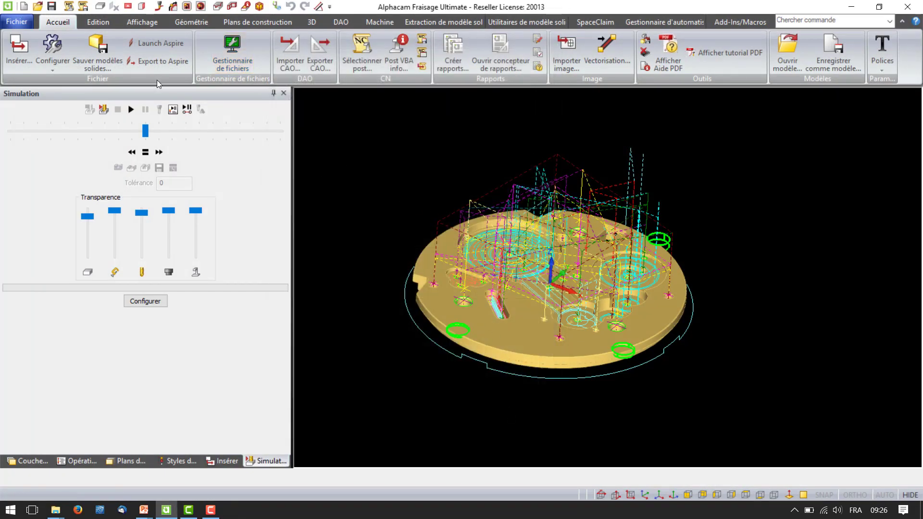
Open the program Dessin des opérations 2017-10-25 through the file manager, discarding the changes to the current drawing.
click(37, 6)
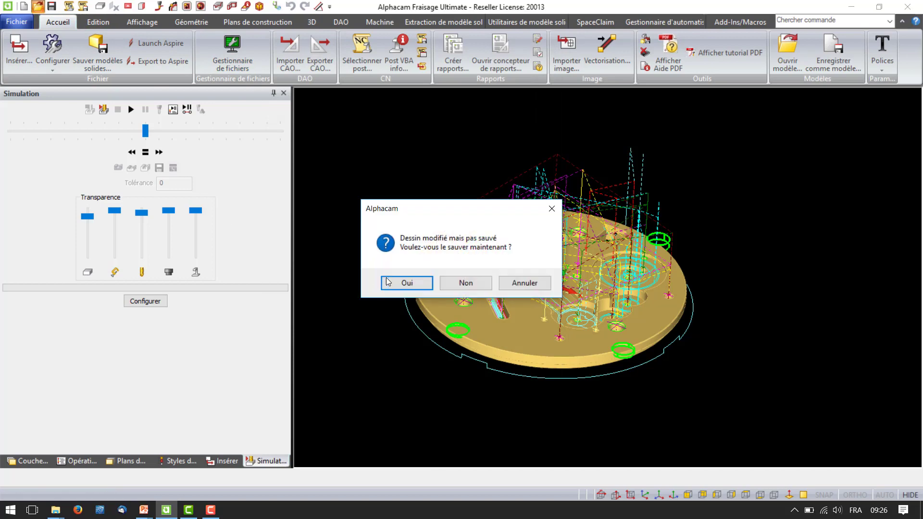
click(472, 287)
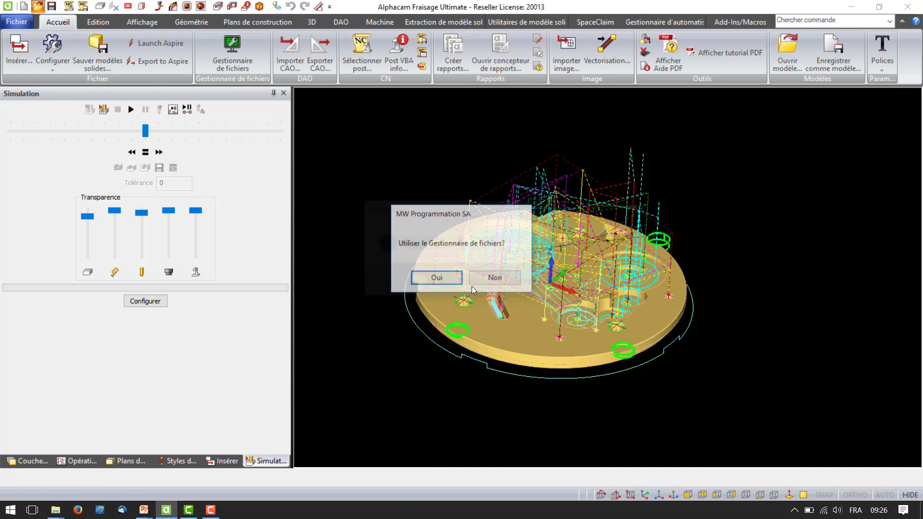
click(439, 282)
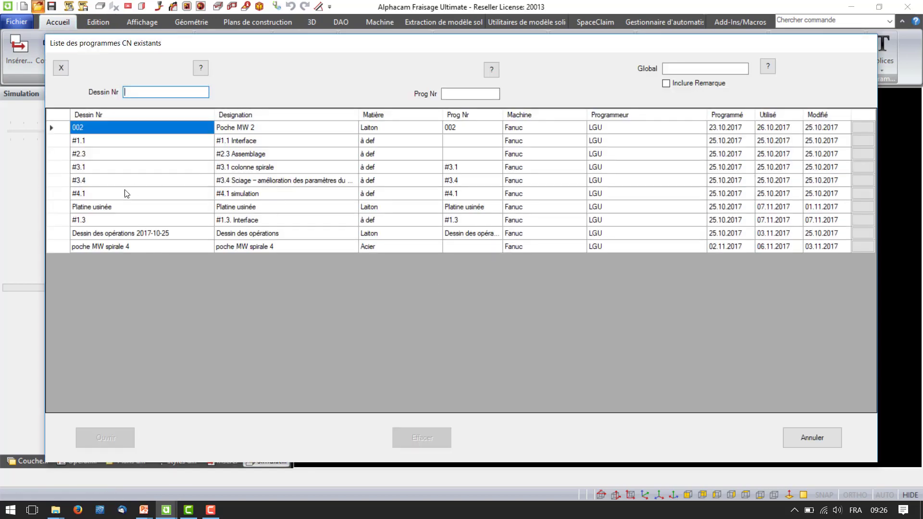
click(60, 234)
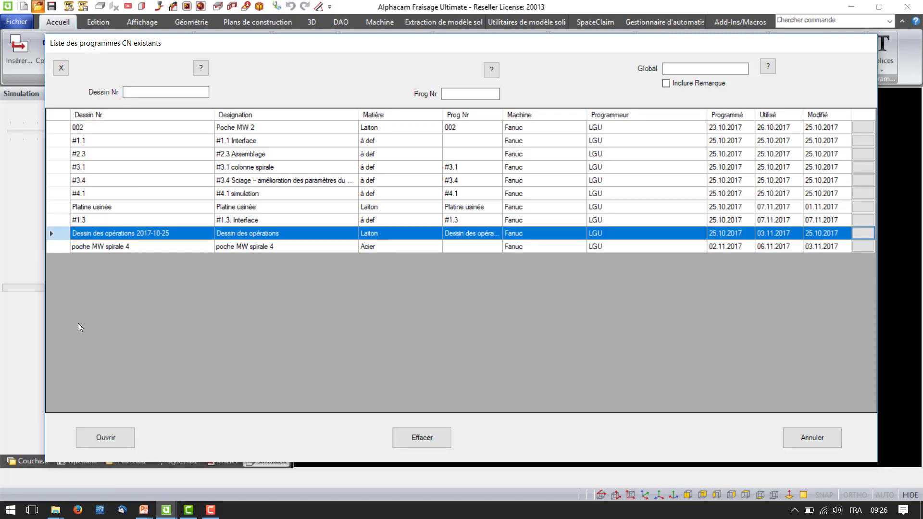
click(104, 435)
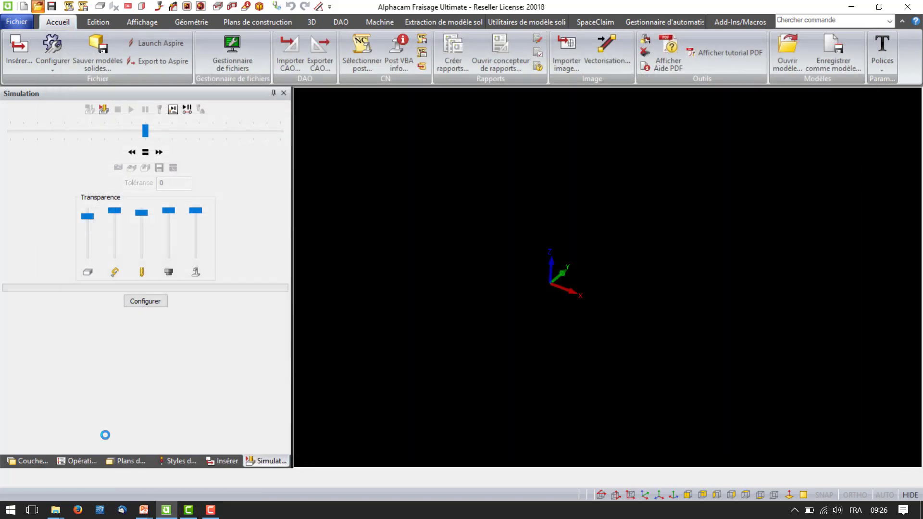
mouse_move(607, 277)
middle_down()
mouse_move(599, 287)
mouse_move(647, 245)
mouse_move(643, 285)
middle_up()
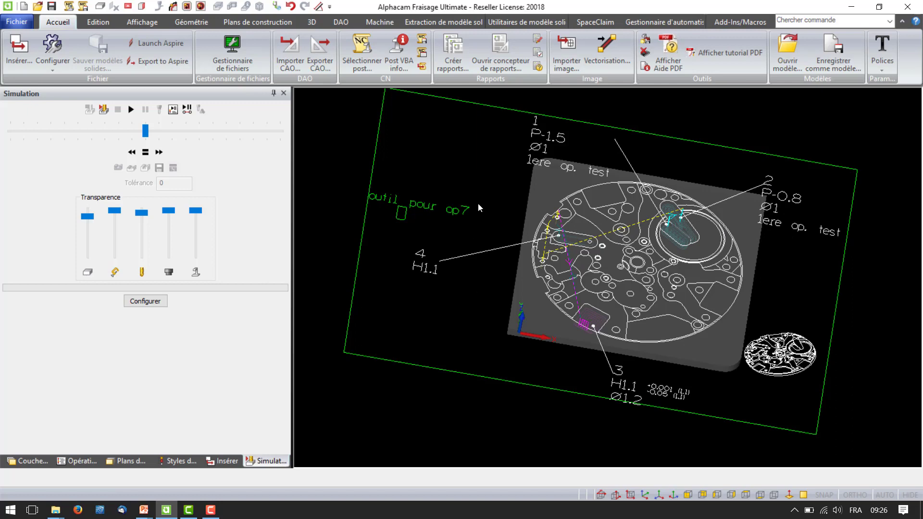
Open the attached platine.doc from the program's file manager record and examine its operations list and drawing page.
click(235, 53)
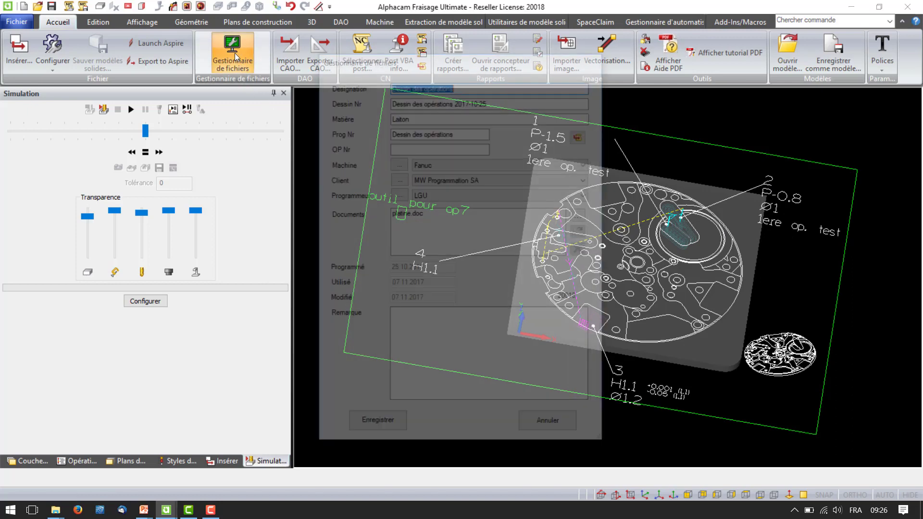
click(412, 214)
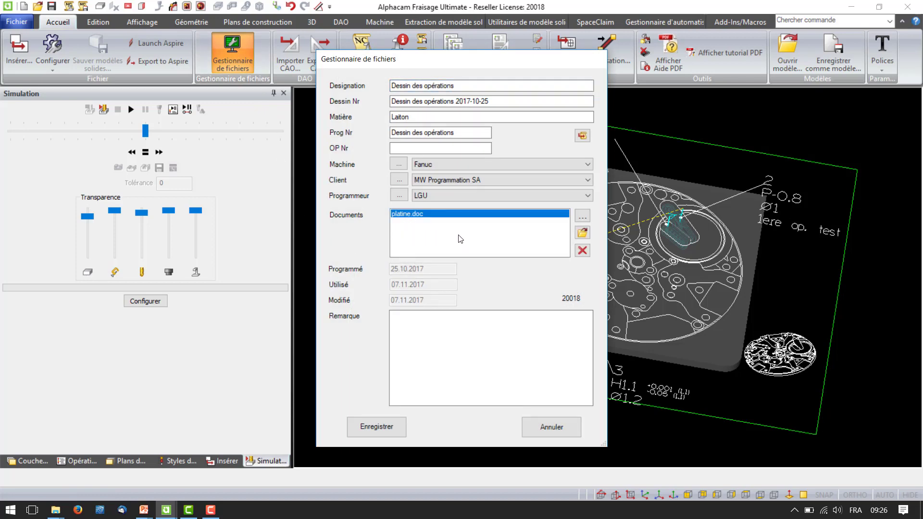
click(587, 234)
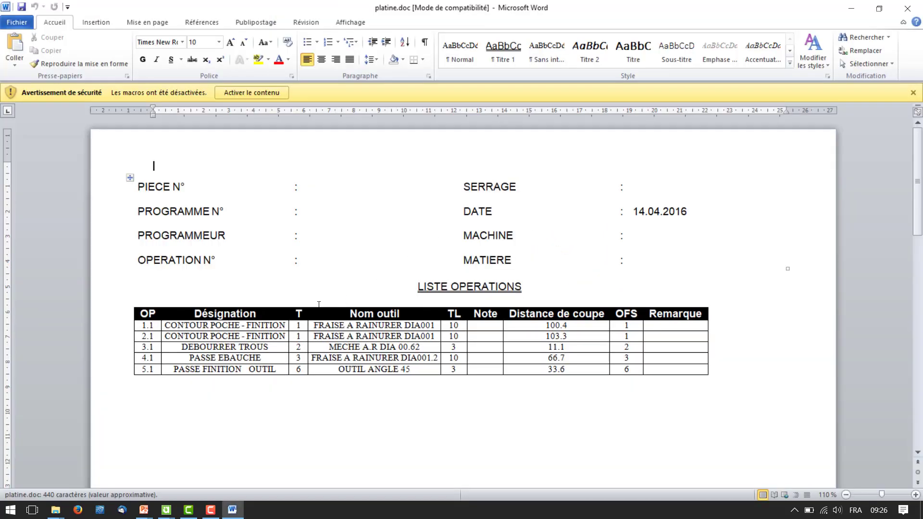
scroll(267, 252, down, 6)
scroll(268, 252, down, 9)
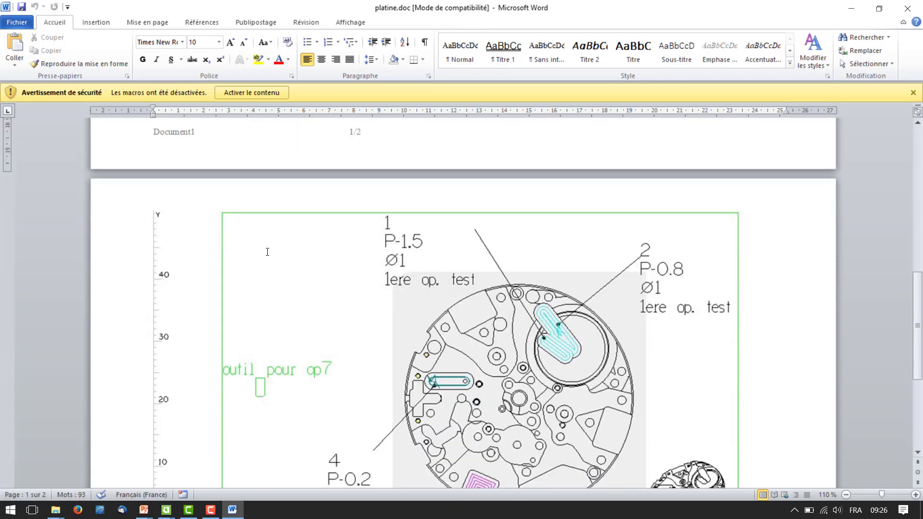
Close platine.doc, and open the NC code linked to the Dessin des opérations record in a maximized Alphaedit window.
scroll(267, 252, down, 3)
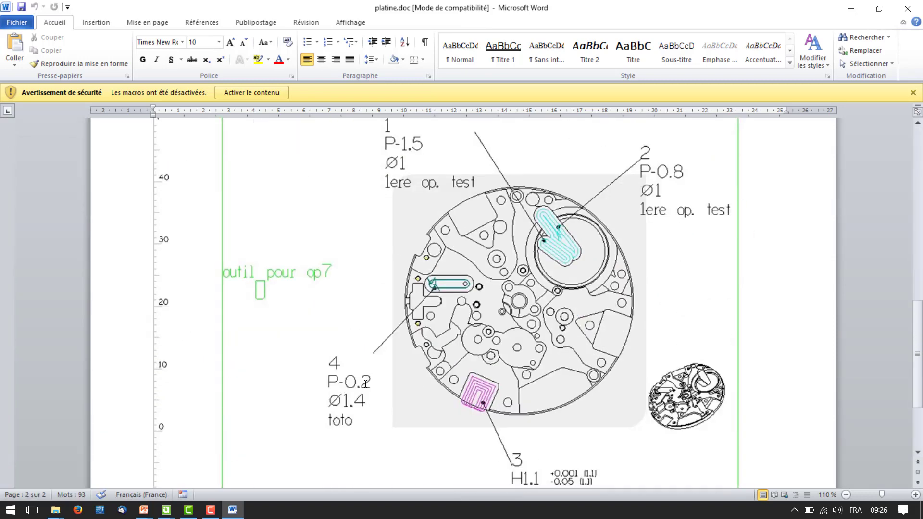
click(908, 8)
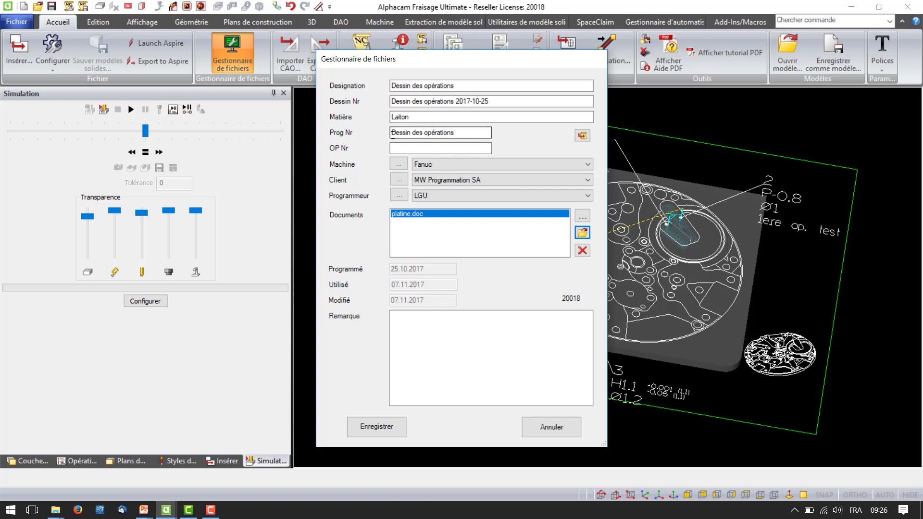
click(584, 137)
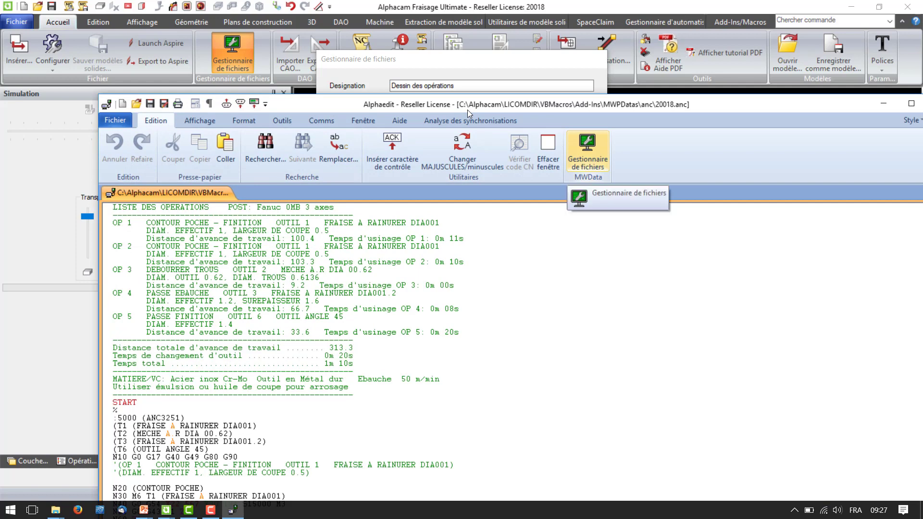
drag(596, 108, 528, 52)
double_click(528, 49)
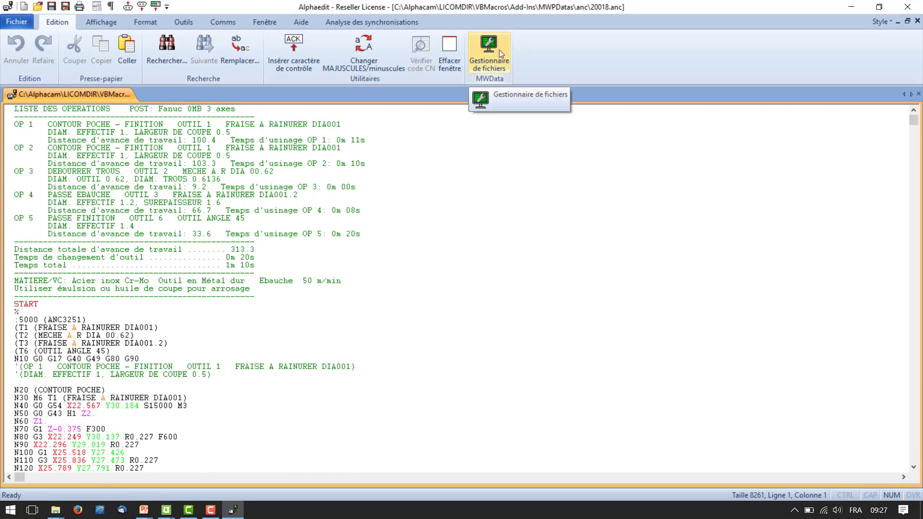
Open the program's file manager record from Alphaedit, select the attached platine.doc, and compare the open Alphaedit and Alphacam windows.
click(483, 53)
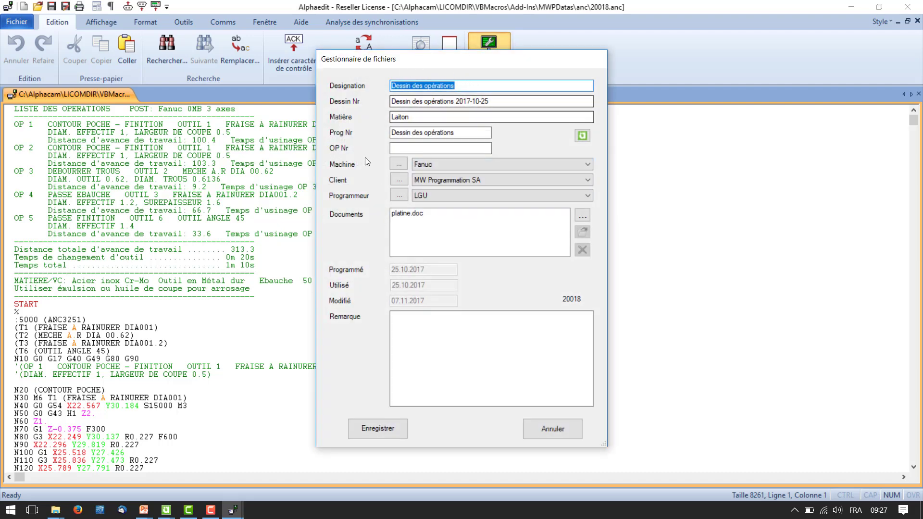
click(403, 215)
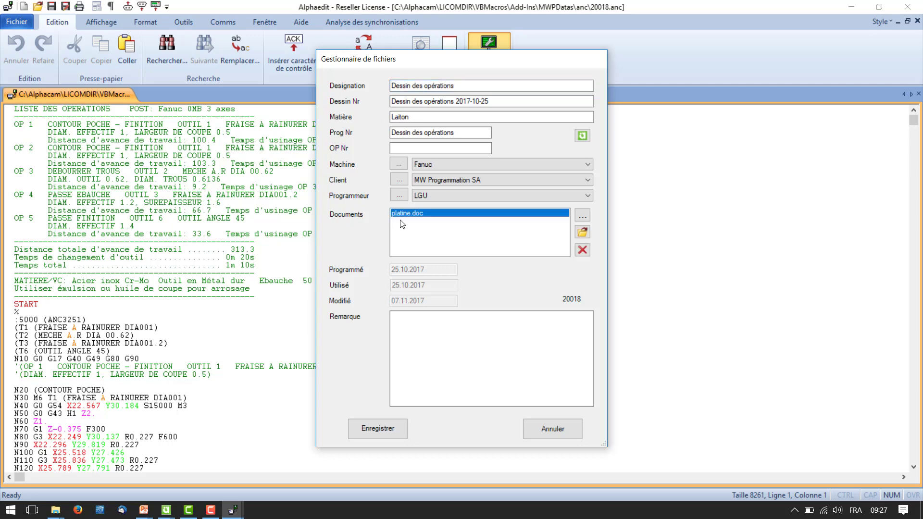
click(456, 134)
click(233, 510)
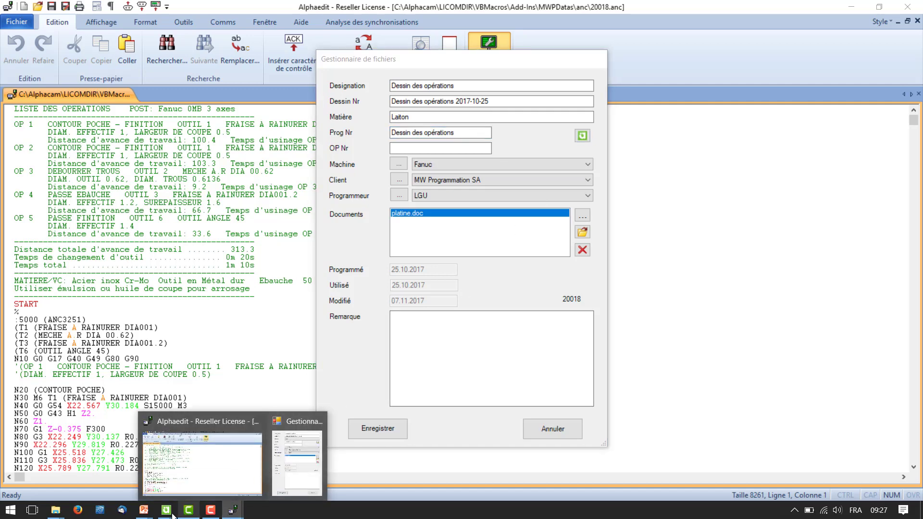
mouse_move(166, 509)
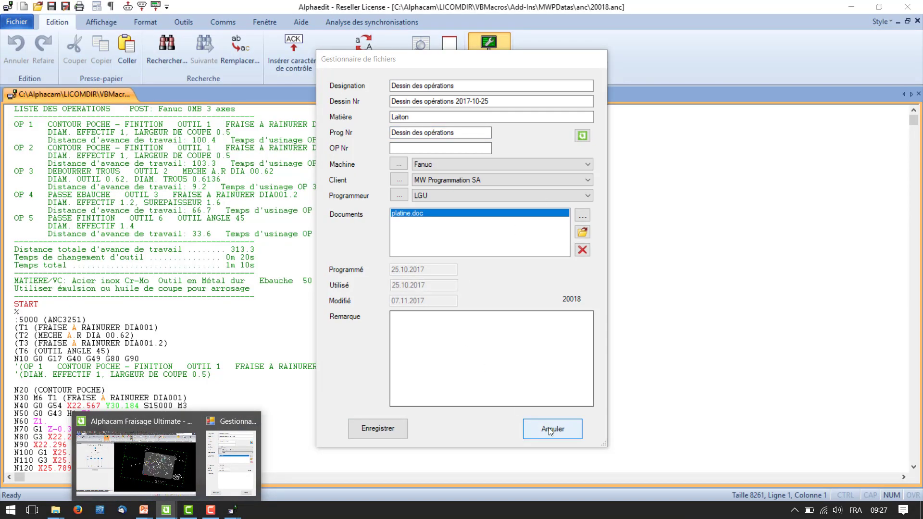
Enter the remark "exemple" in the program record, save the record, and close the NC code editor.
click(521, 363)
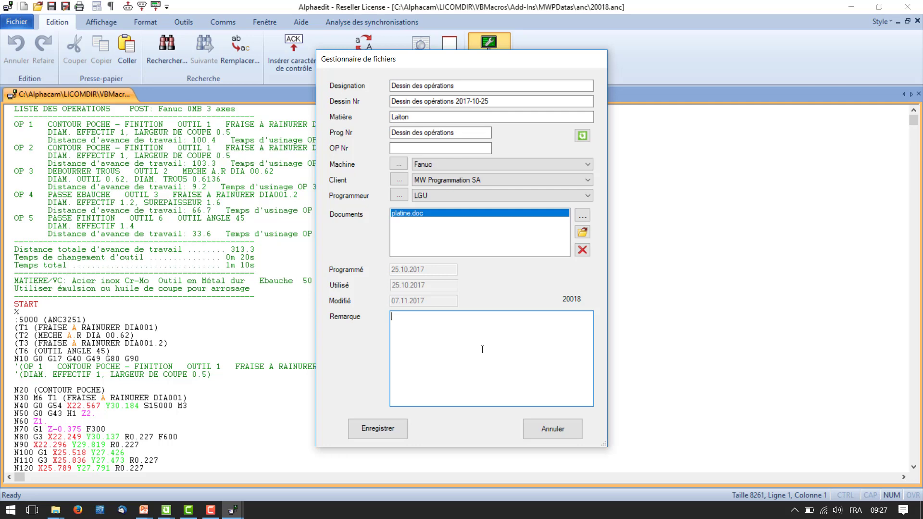
text(exemple)
click(389, 432)
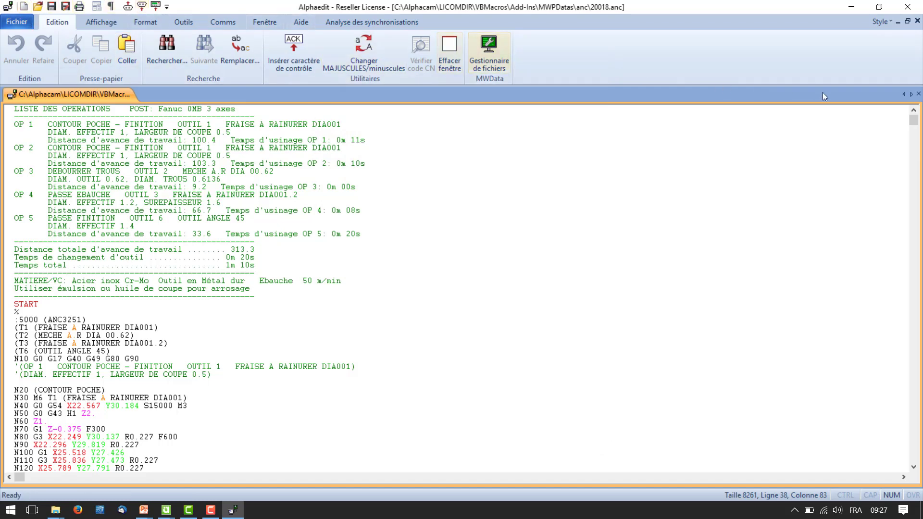
click(917, 21)
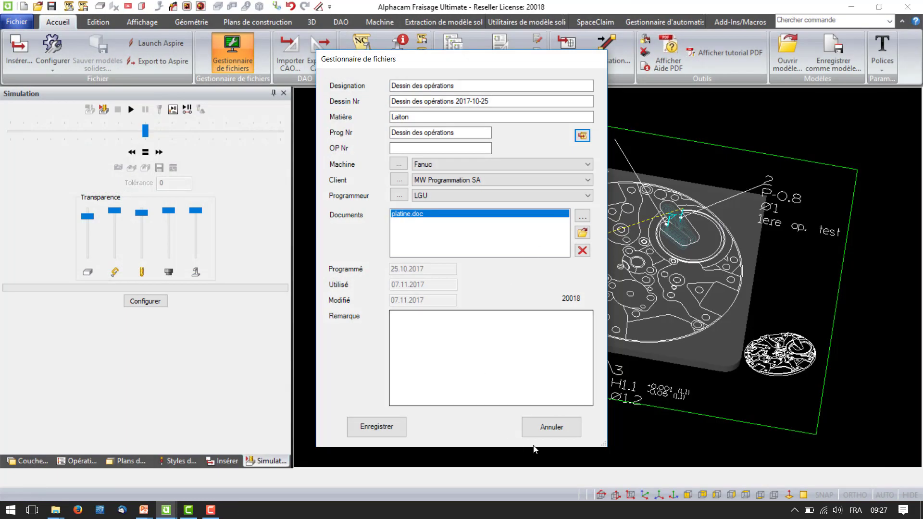
Close the Alphacam program record without saving, and start a new drawing, discarding the changes to the current one.
click(552, 427)
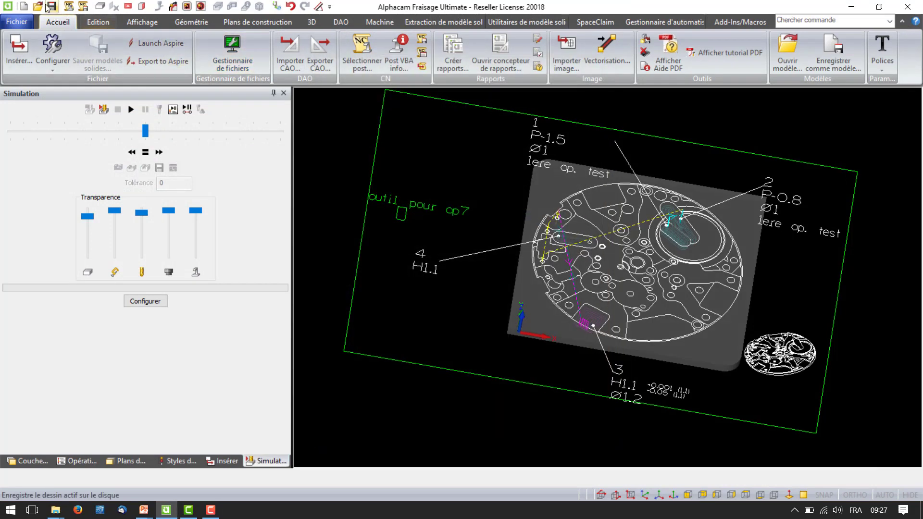
click(23, 7)
click(448, 280)
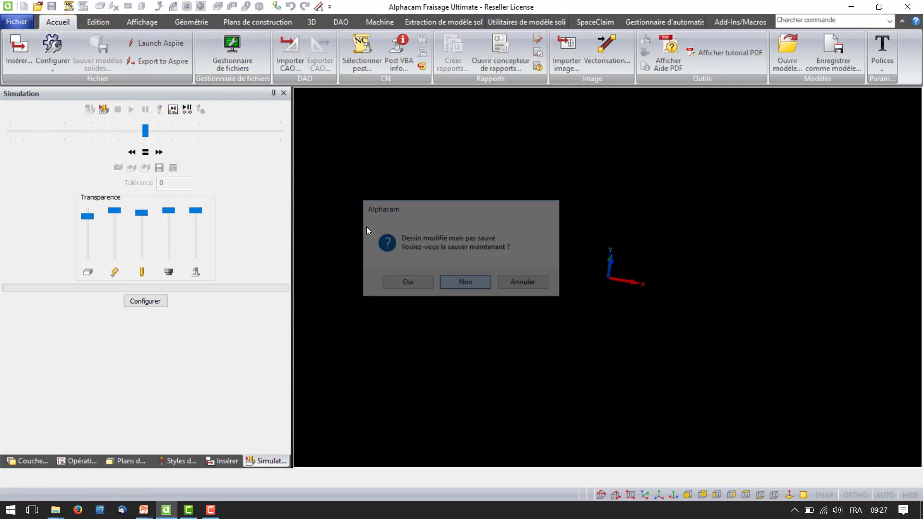
Bring up the program list through the file manager and view the remark of Dessin des opérations 2017-10-25.
click(38, 6)
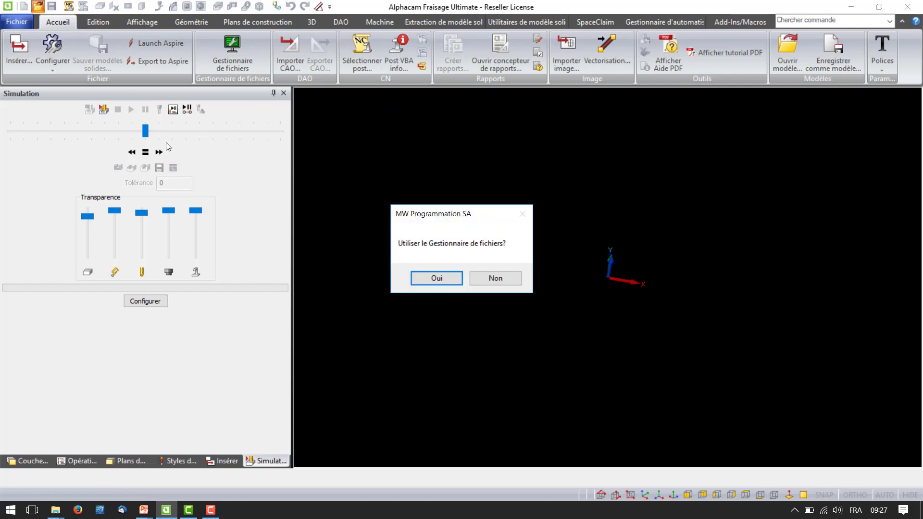
click(434, 279)
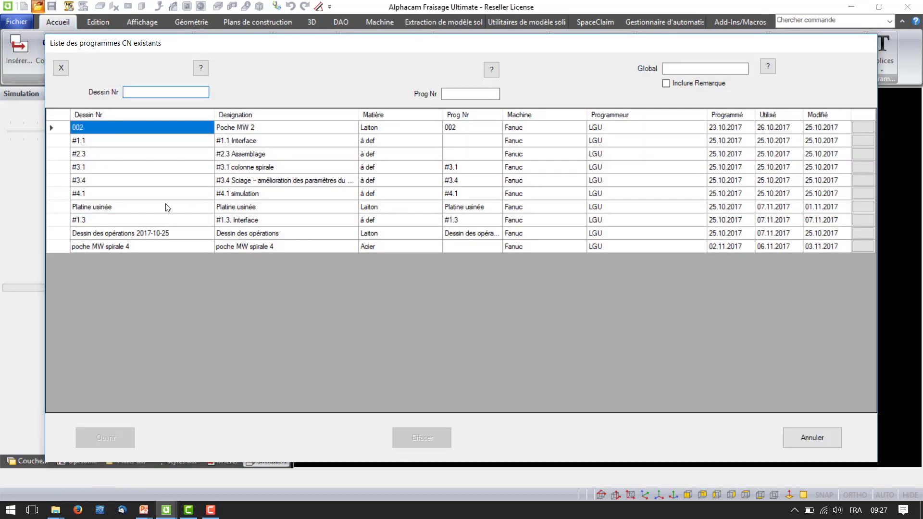
click(65, 234)
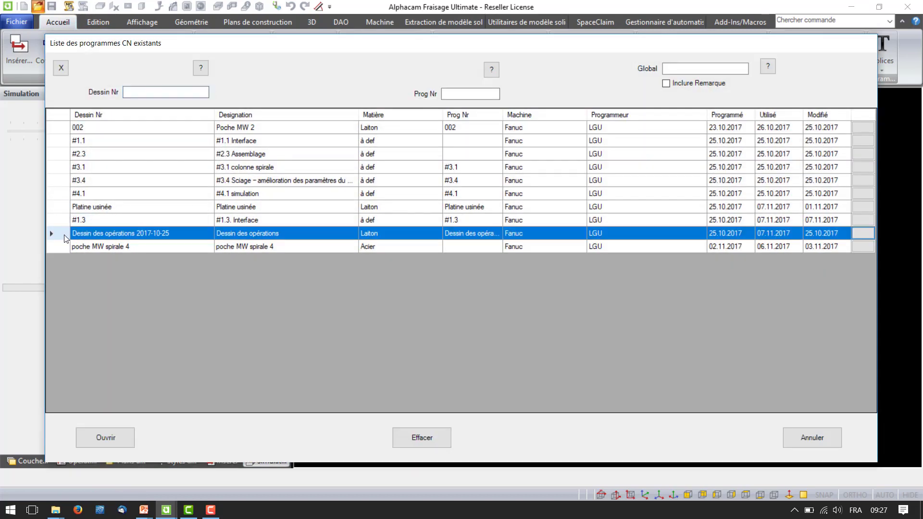
click(863, 234)
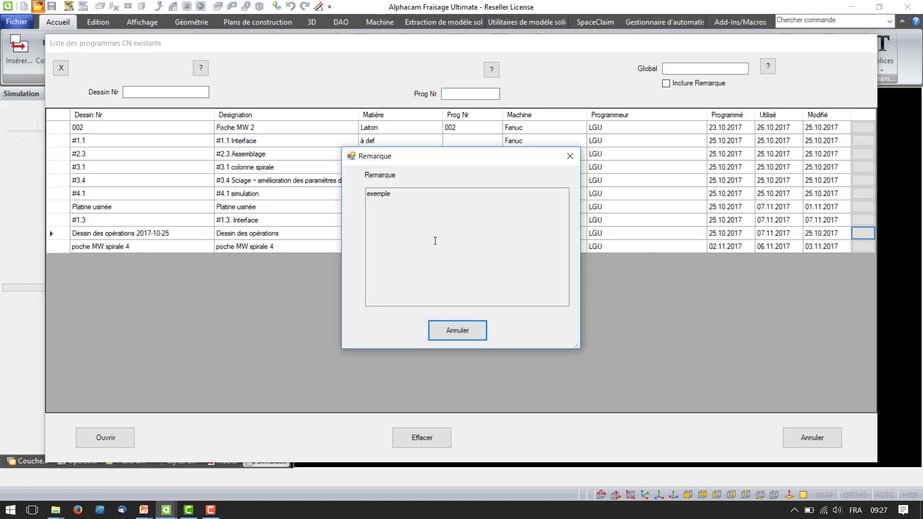
drag(404, 198, 361, 205)
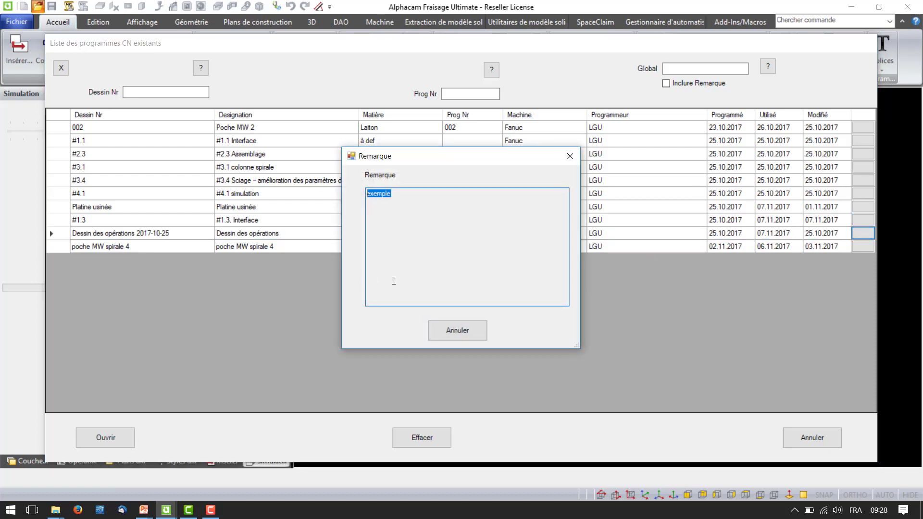
click(458, 332)
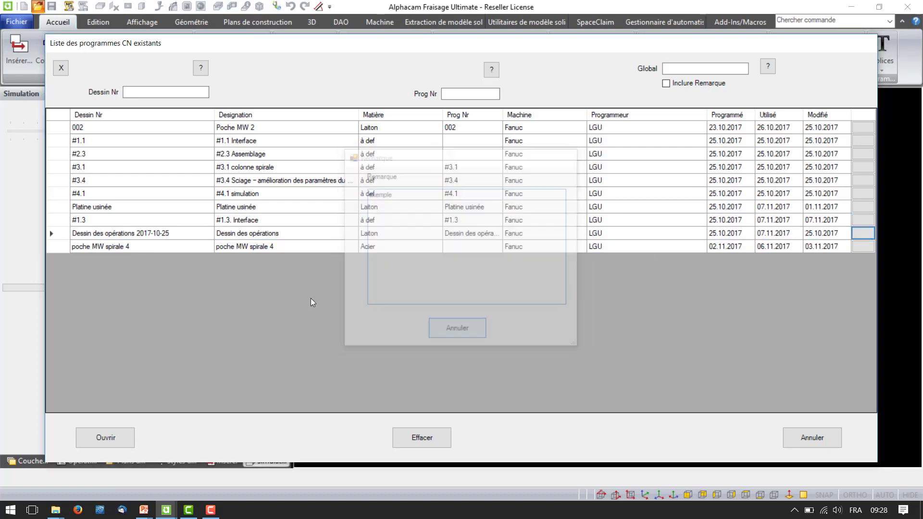
Open the program Dessin des opérations 2017-10-25, check the remark in its file manager record, and close the record without saving.
click(64, 234)
click(104, 436)
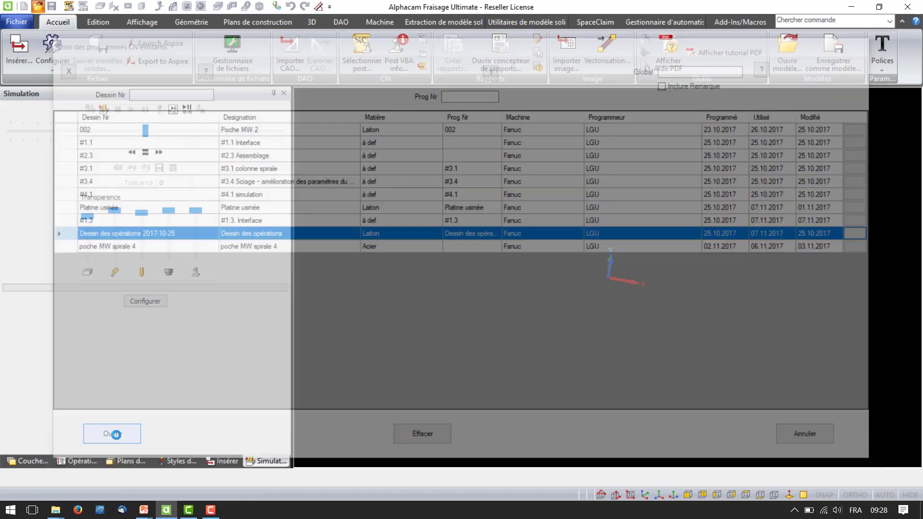
click(244, 61)
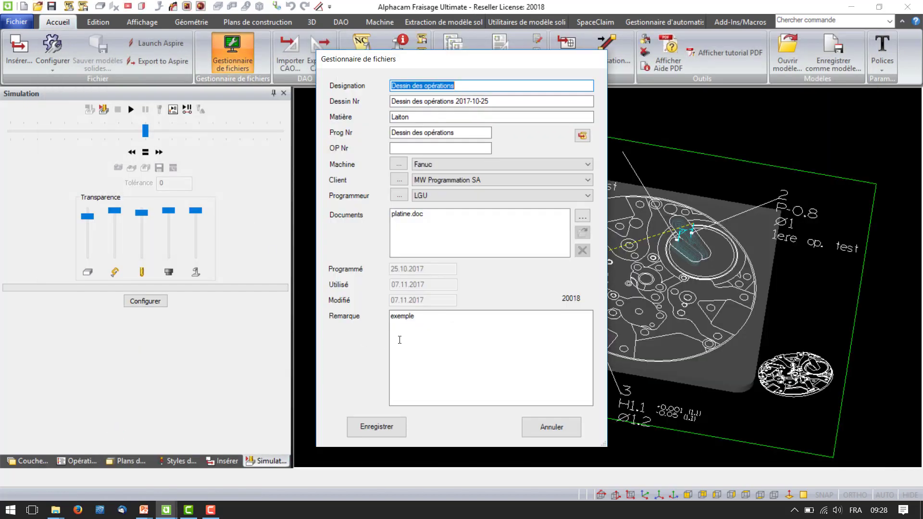
click(558, 431)
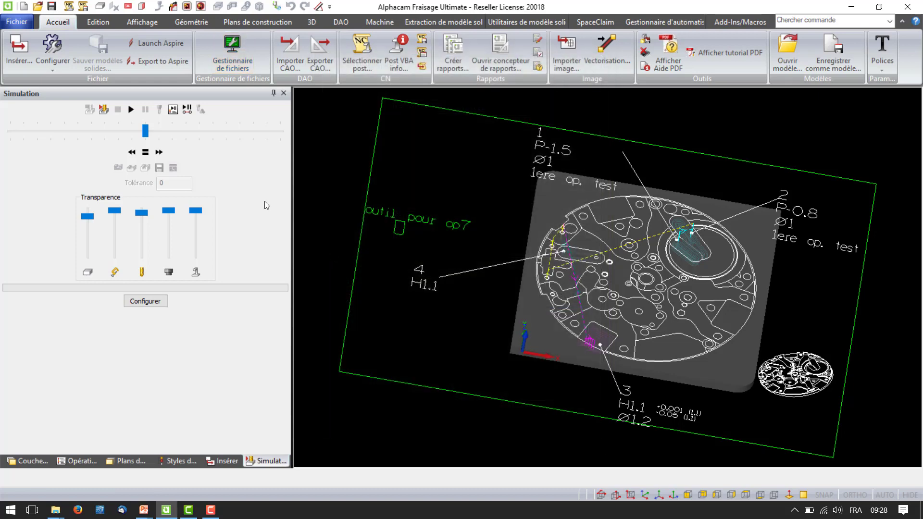
key(alt+Tab)
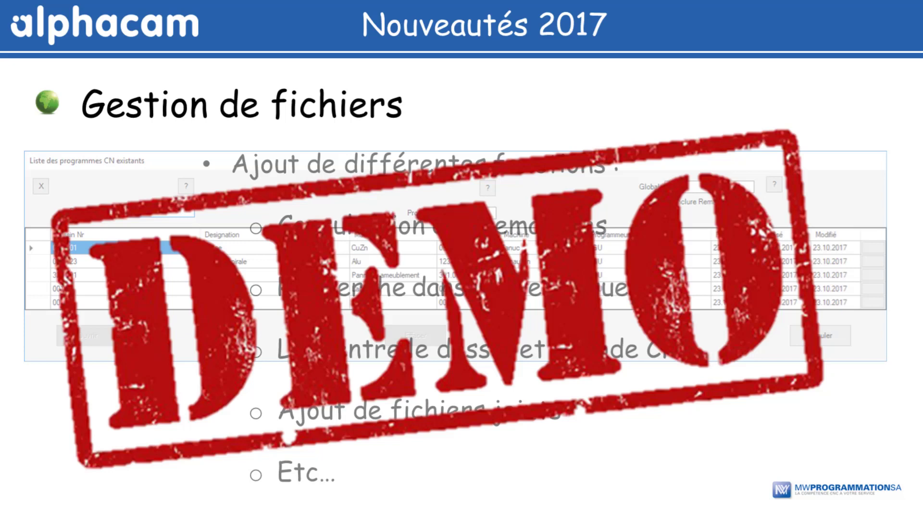
key(Right)
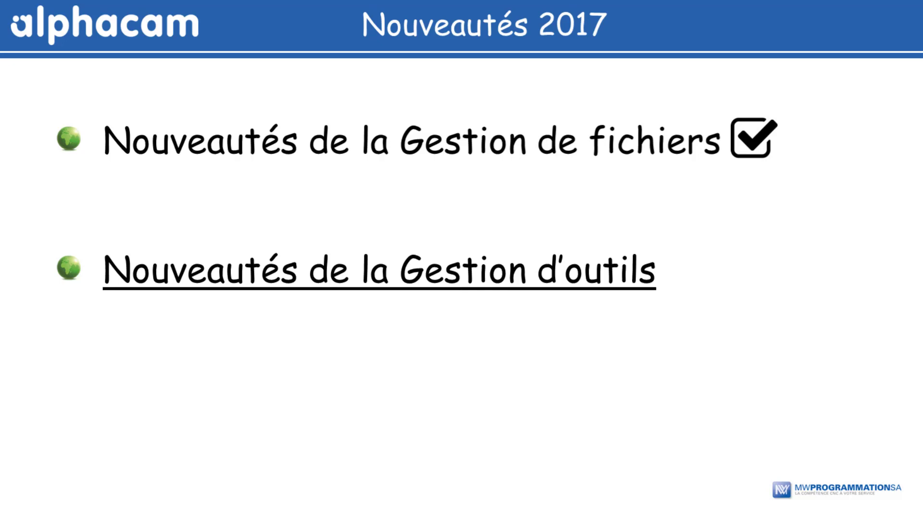
key(Right)
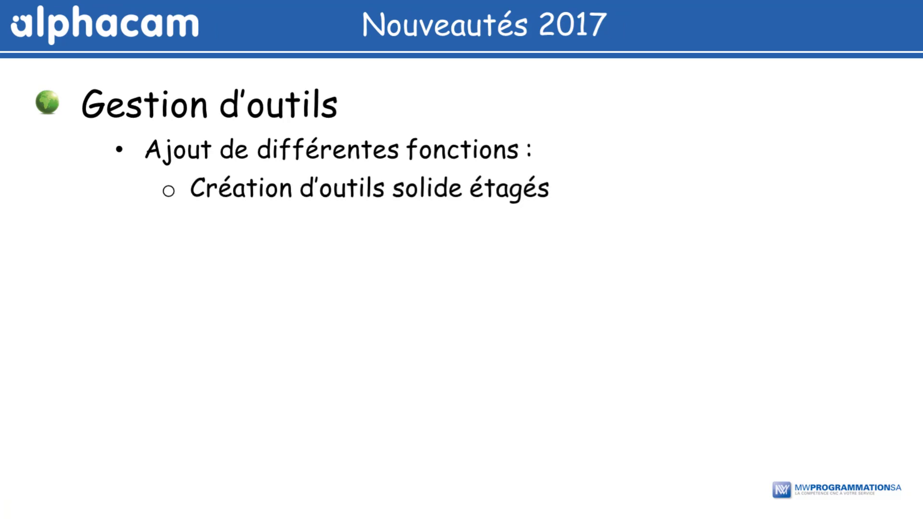
key(Right)
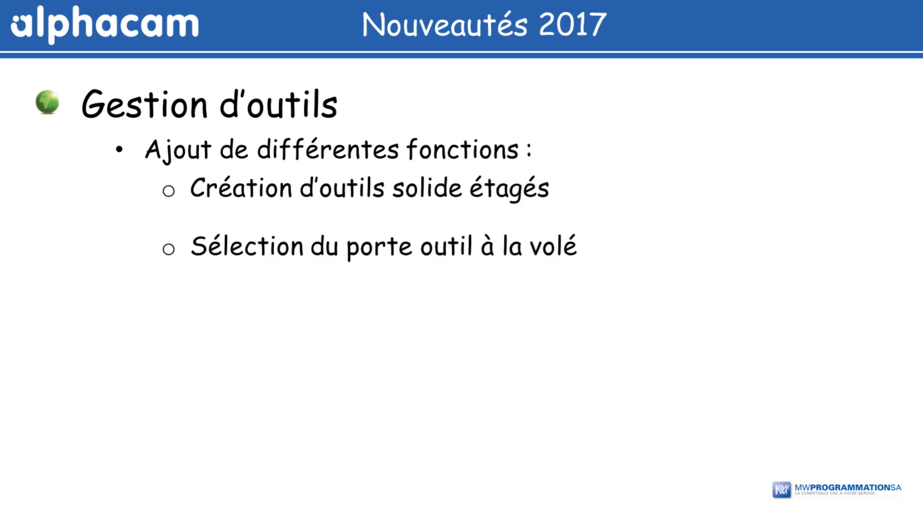
key(Right)
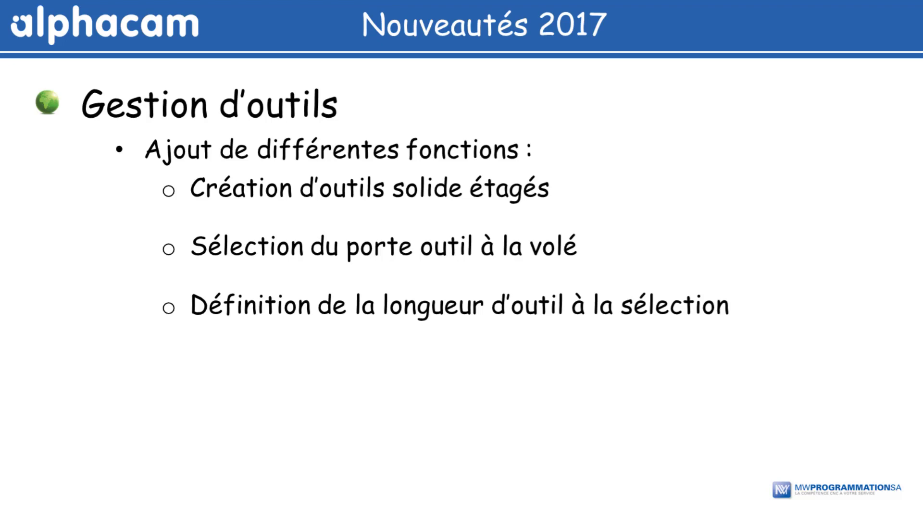
key(Right)
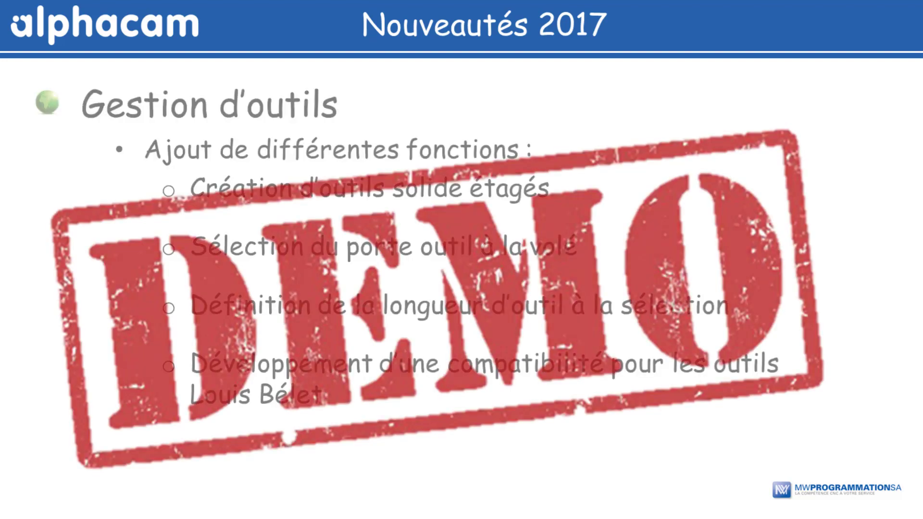
key(alt+Tab)
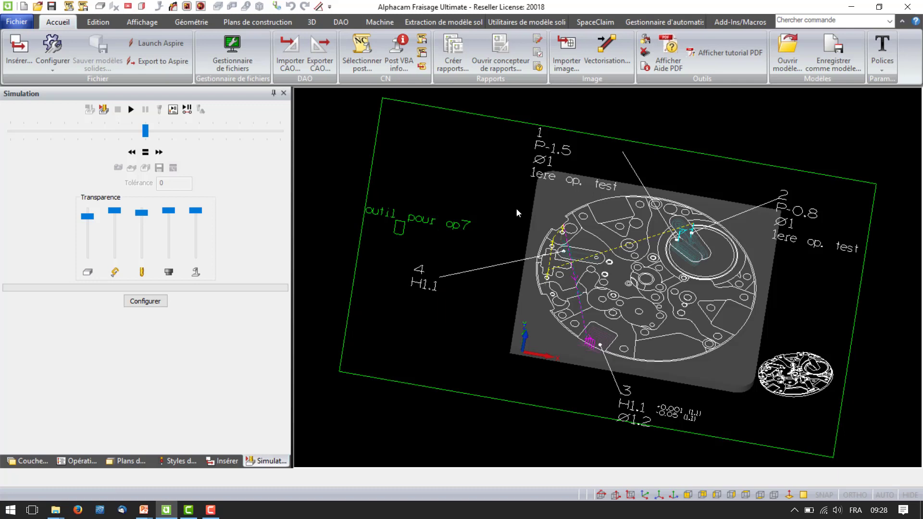
Start a new empty drawing, discarding the changes to the Dessin des opérations drawing.
middle_drag(570, 237, 558, 211)
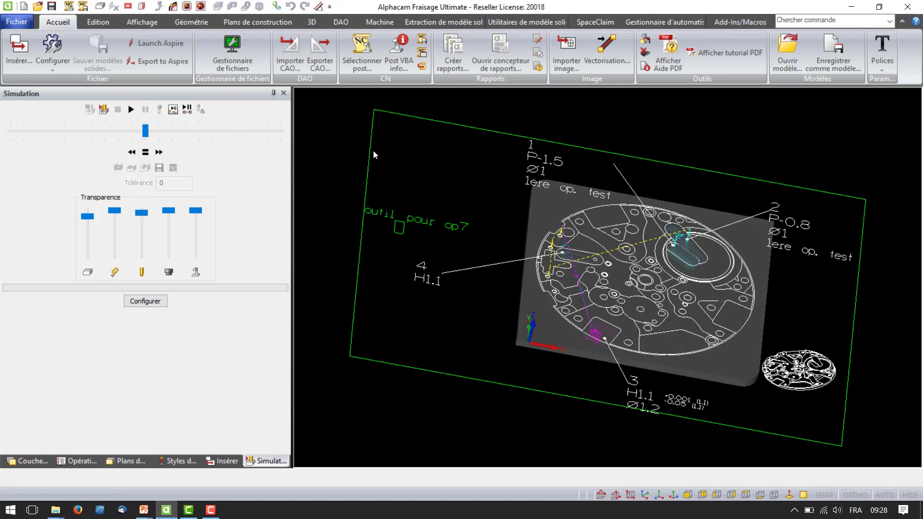
click(27, 8)
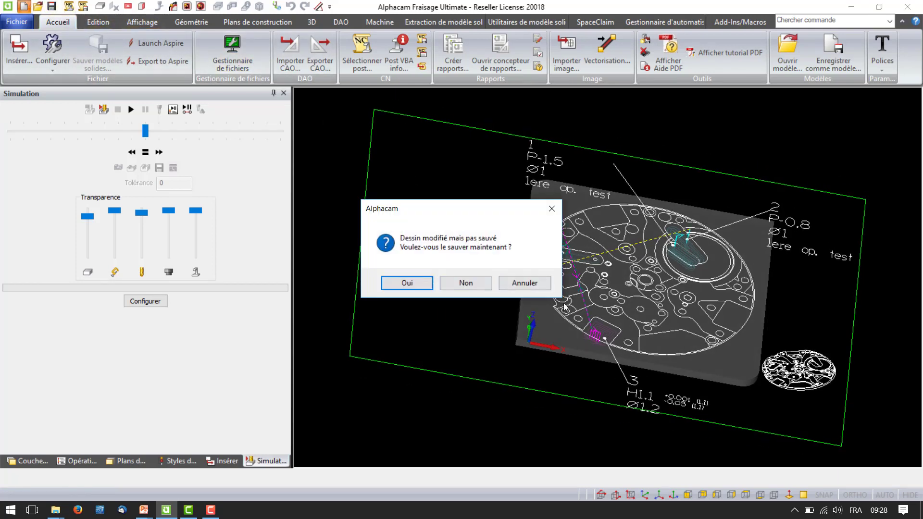
click(477, 283)
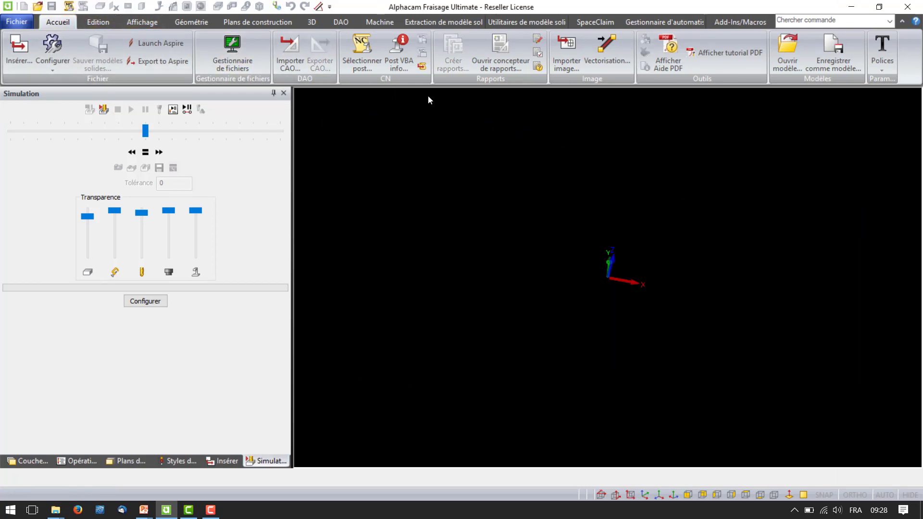
Load the vrai solide tool from the tool management, assigning a default holder drawing and a stick-out length of 6.
click(379, 22)
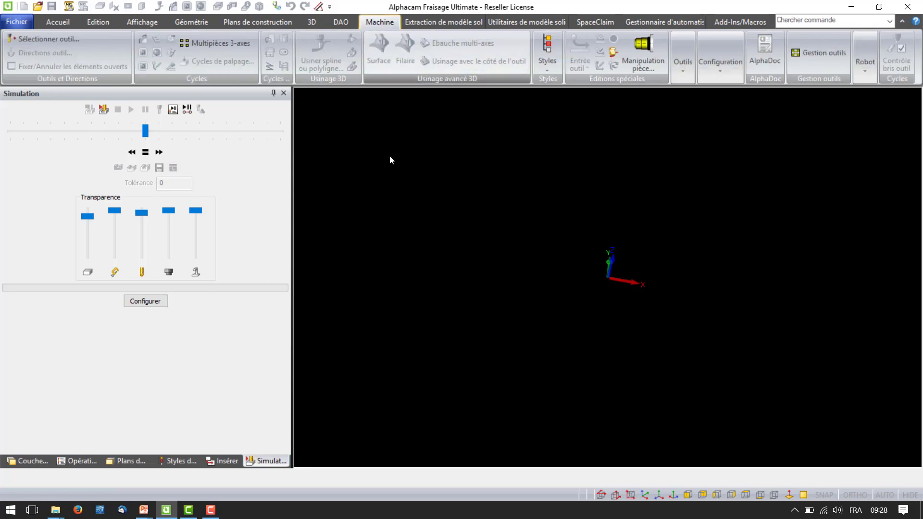
click(823, 48)
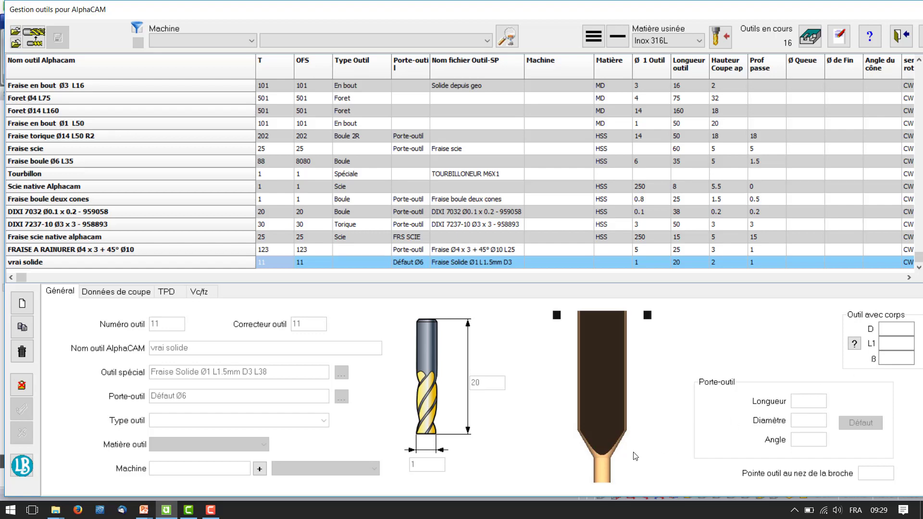
click(144, 267)
click(726, 39)
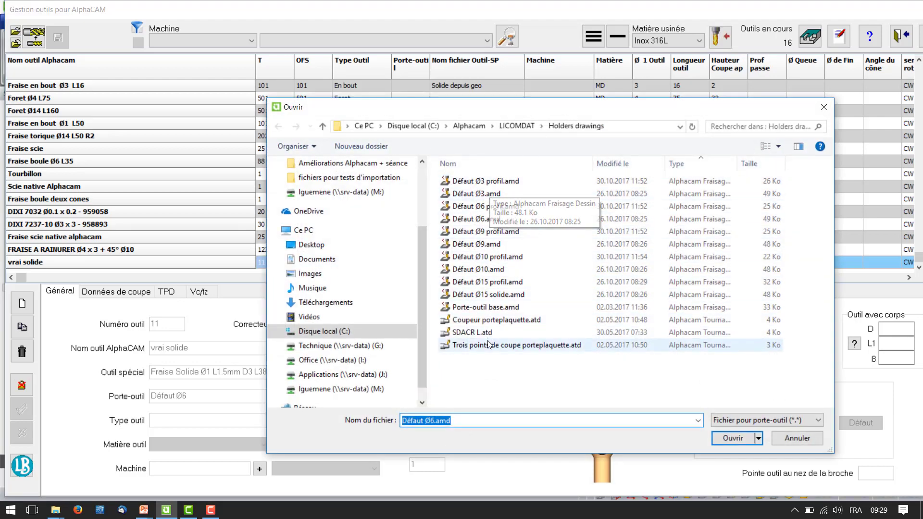
drag(525, 112, 529, 86)
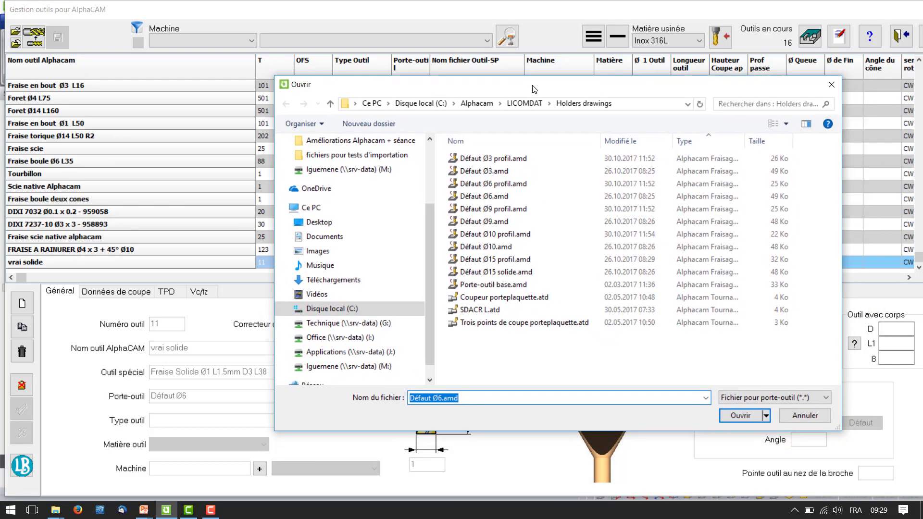
double_click(499, 207)
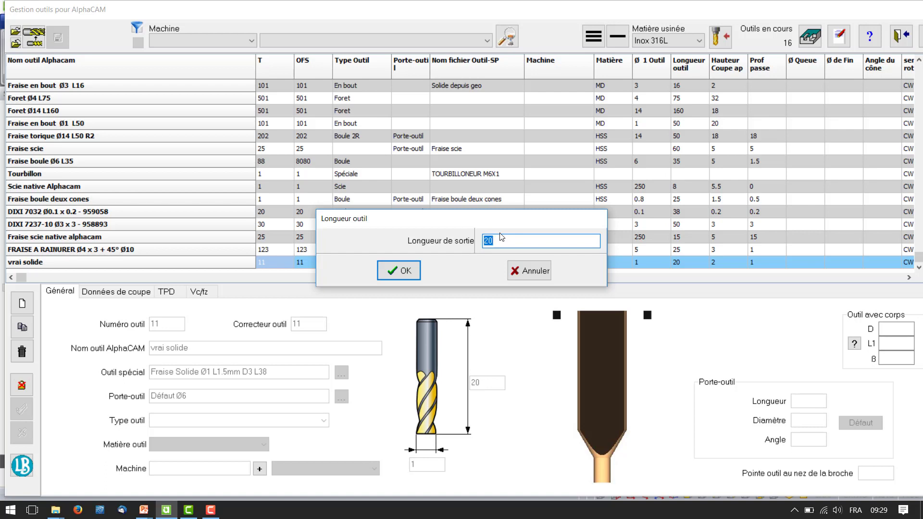
text(6)
click(400, 270)
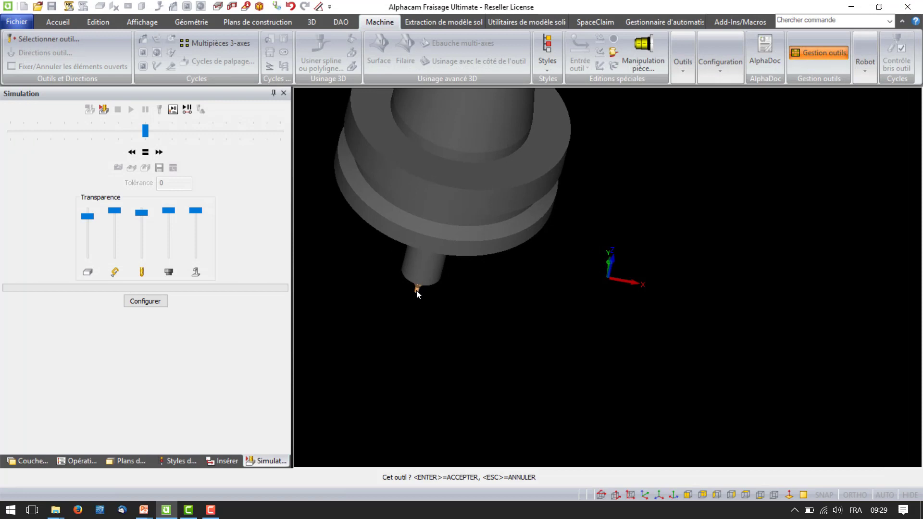
Inspect the vrai solide tool mounted in its holder from the side, and accept the tool.
key(Up)
key(Up)
key(Up)
scroll(440, 328, down, 2)
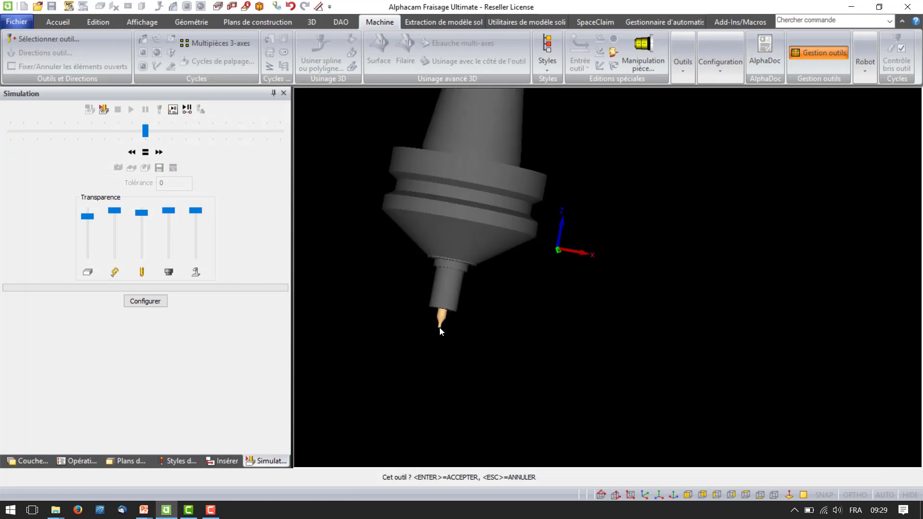
scroll(440, 331, down, 1)
scroll(440, 331, up, 3)
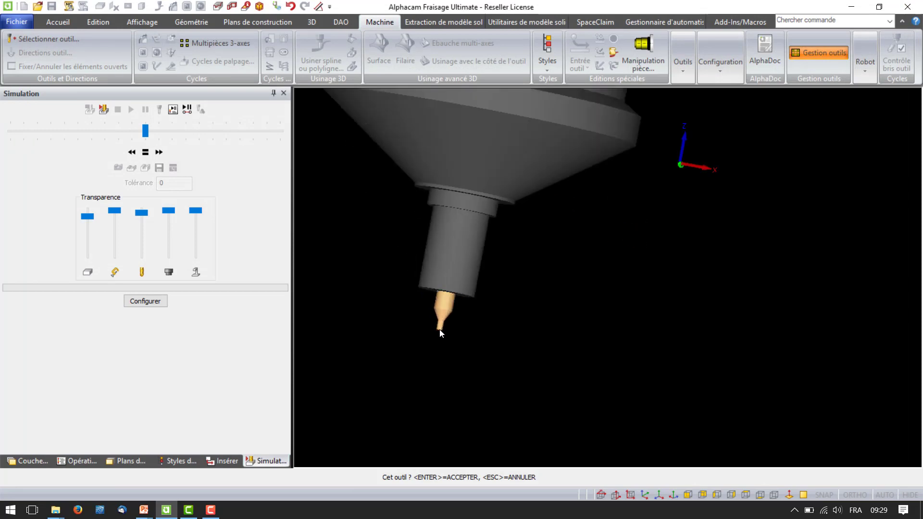
key(Return)
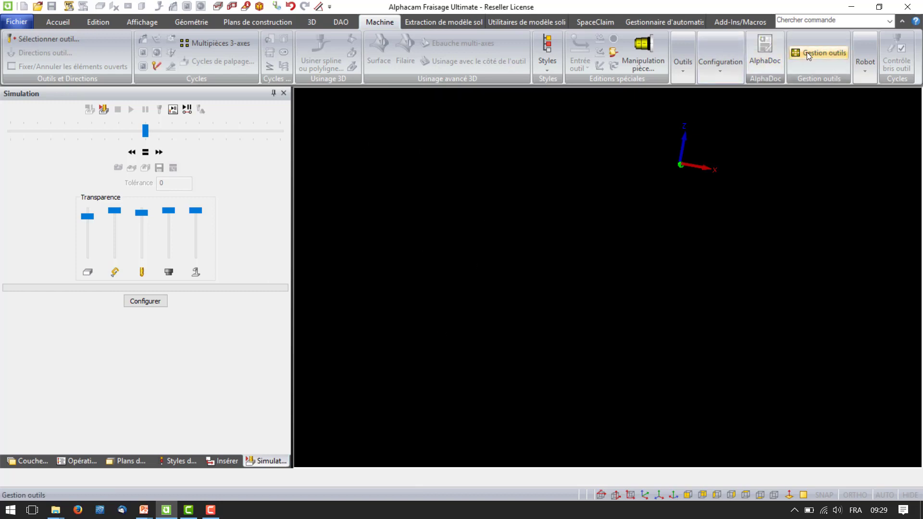
Reopen the tool management and create a new tool of type Foret.
click(812, 53)
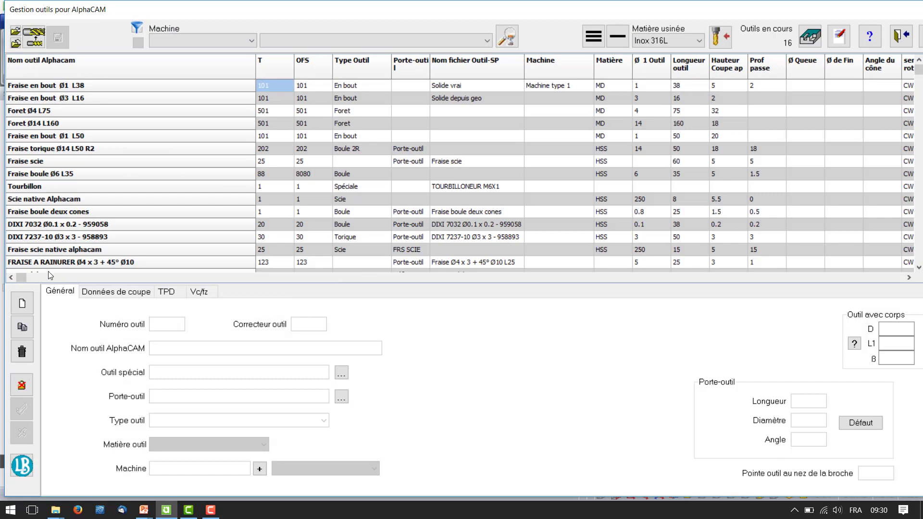
click(22, 305)
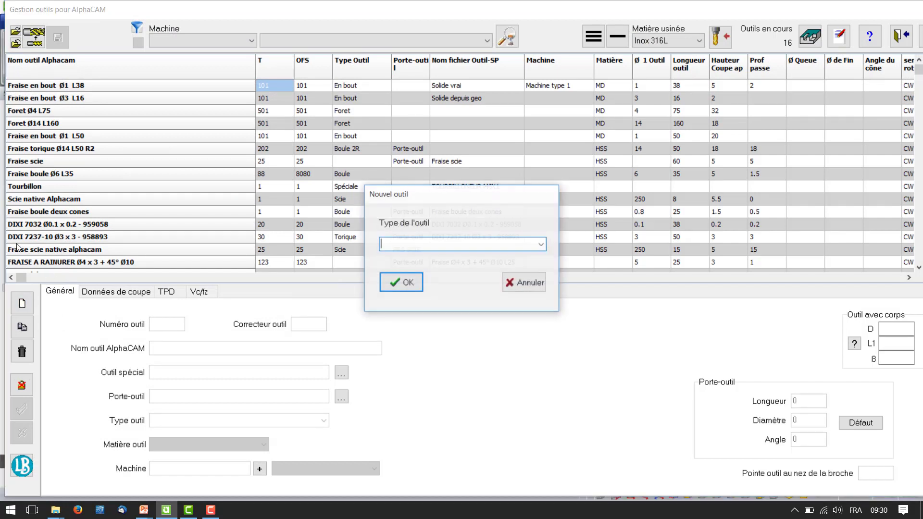
click(541, 245)
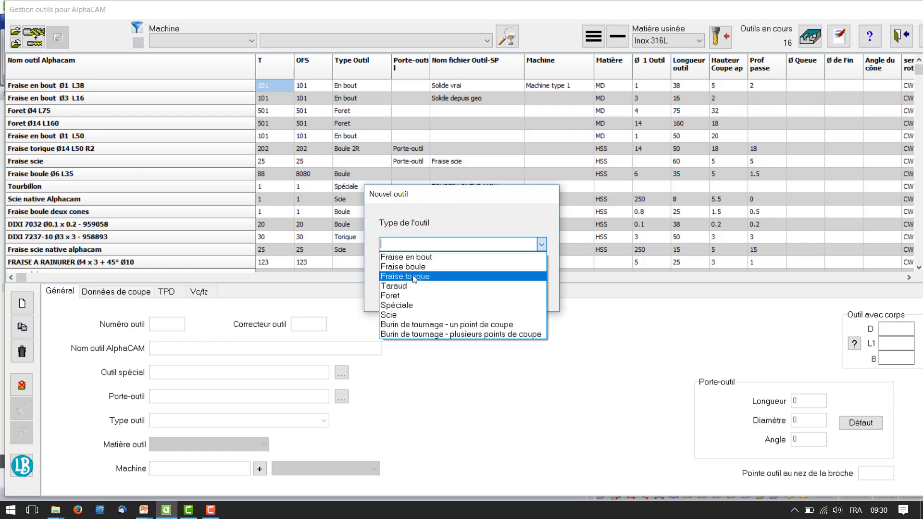
click(406, 296)
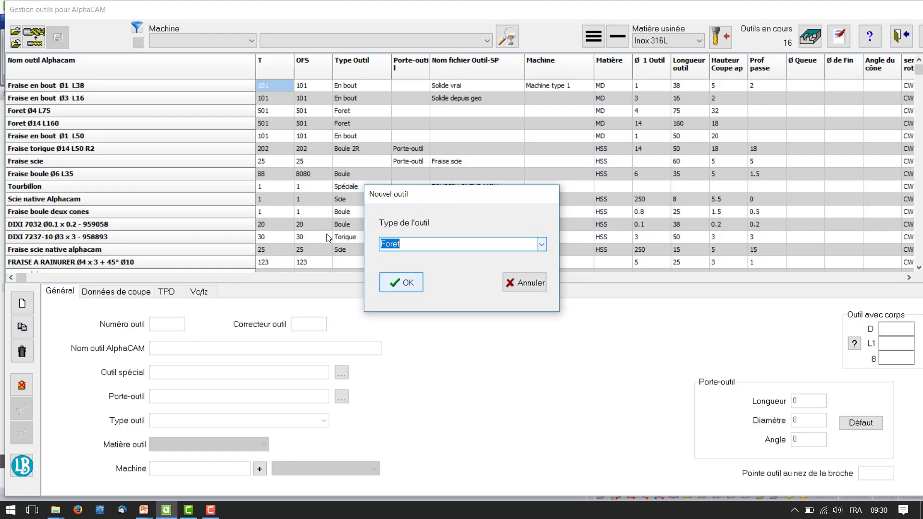
click(408, 286)
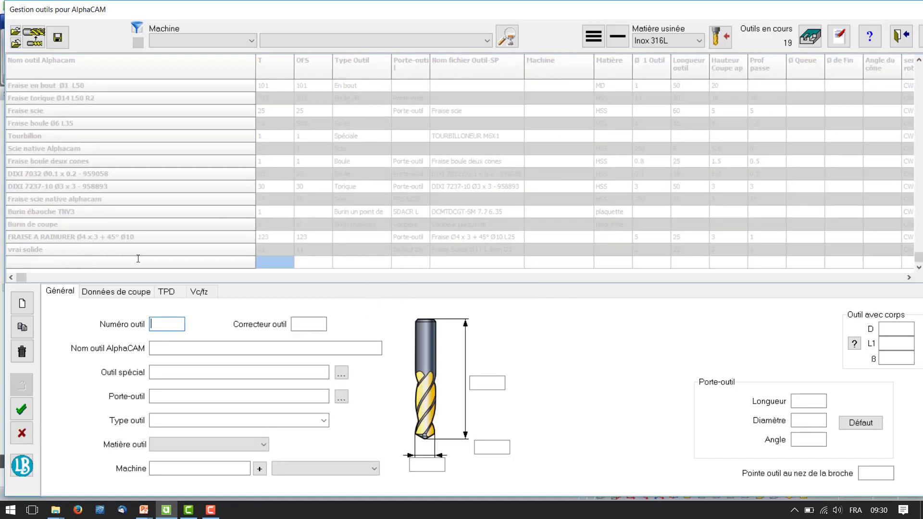
Give the new drill tool number 1, corrector 1 and the name Exemple 1.
key(Tab)
text(1)
click(196, 345)
text(x)
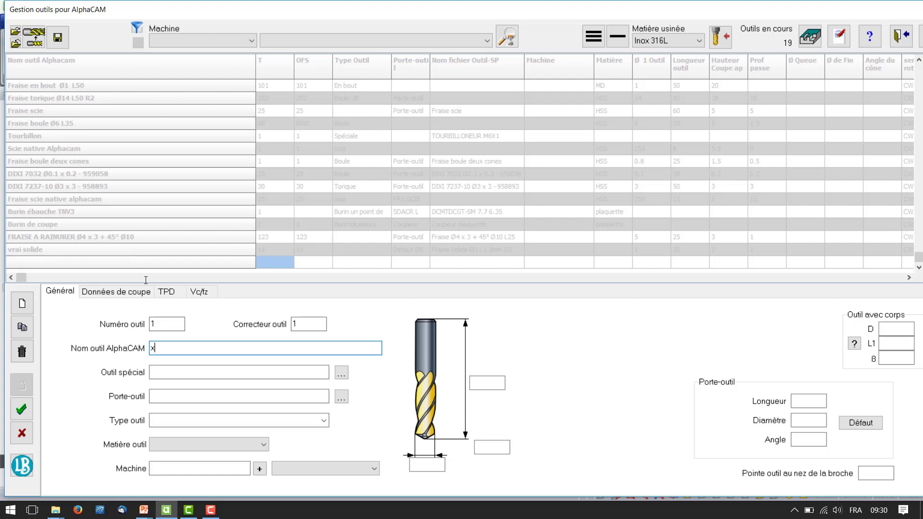
text(Exemeple)
key(BackSpace)
key(BackSpace)
key(BackSpace)
key(BackSpace)
text(ple 1)
Assign the drawing Foret Ø4 L38mm D8 L115.amd as the special tool shape of Exemple 1.
click(341, 373)
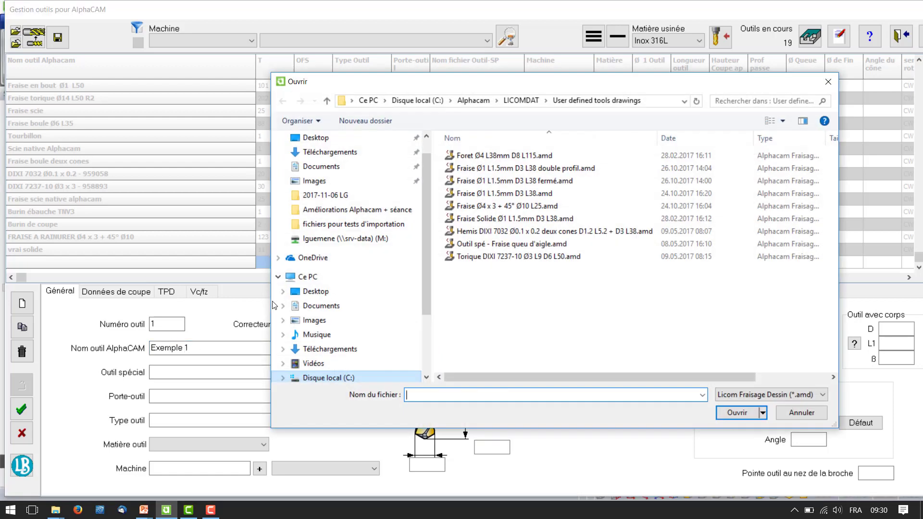
click(494, 156)
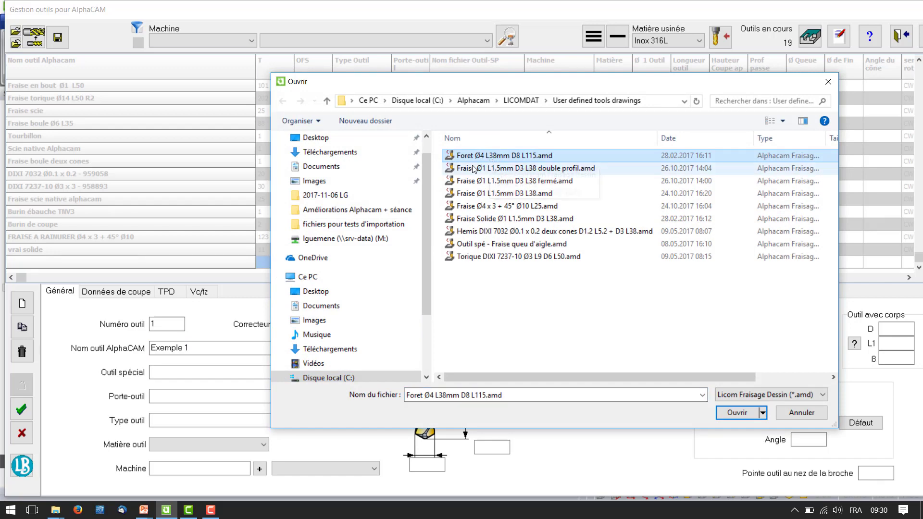
click(732, 411)
Set the drill's diameter to 4, its tip angle to 118 and its length to 115.
click(419, 464)
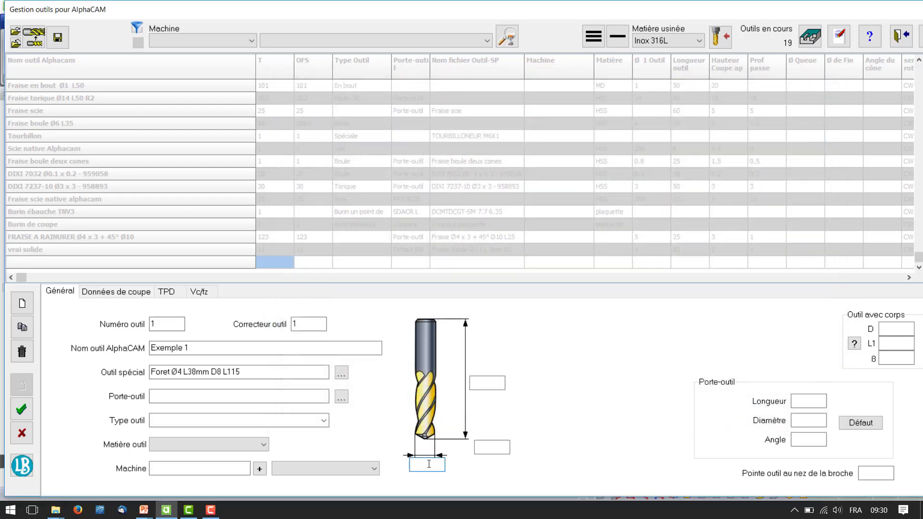
text(4)
key(Tab)
text(118)
key(Tab)
text(115)
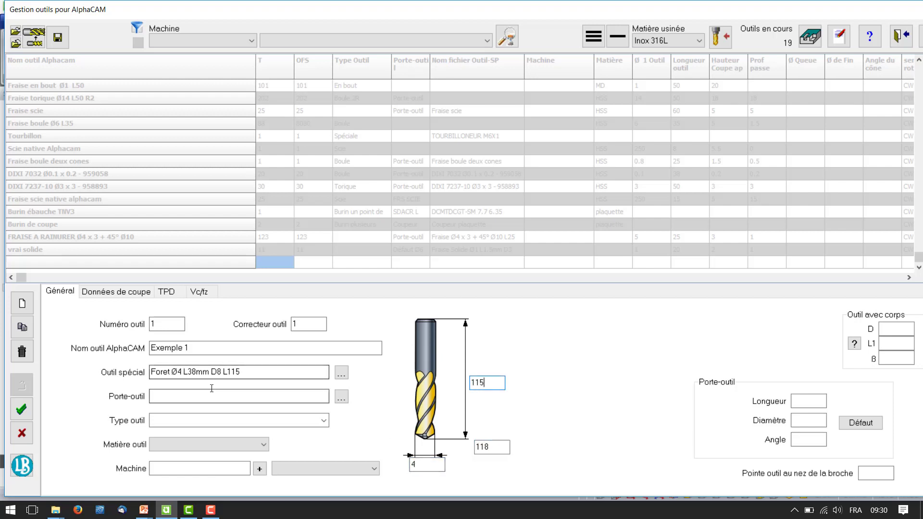
Review the cutting data, TPD and Vc/fz settings of Exemple 1, and validate the new tool record.
click(116, 291)
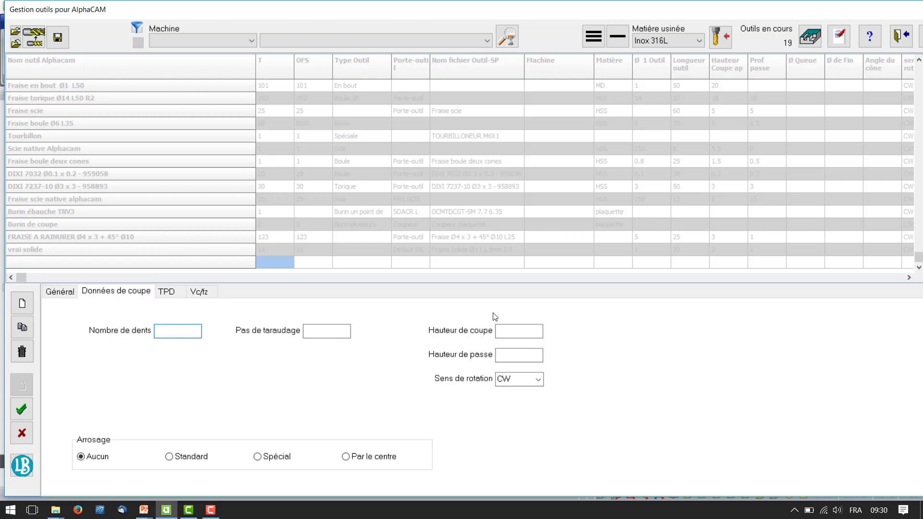
click(162, 292)
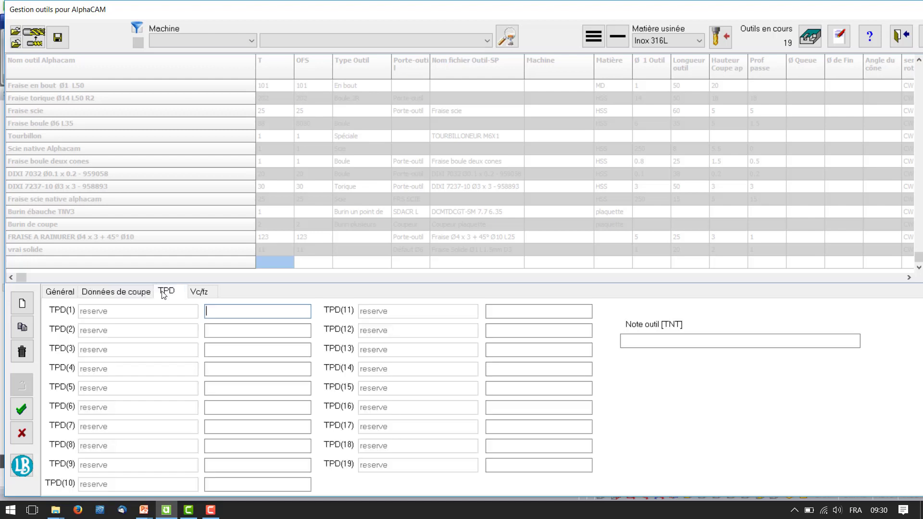
click(199, 292)
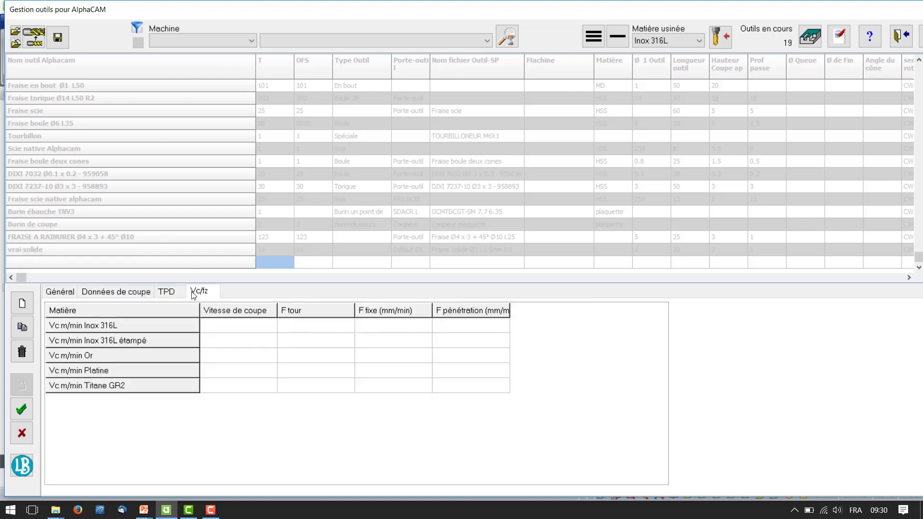
click(60, 292)
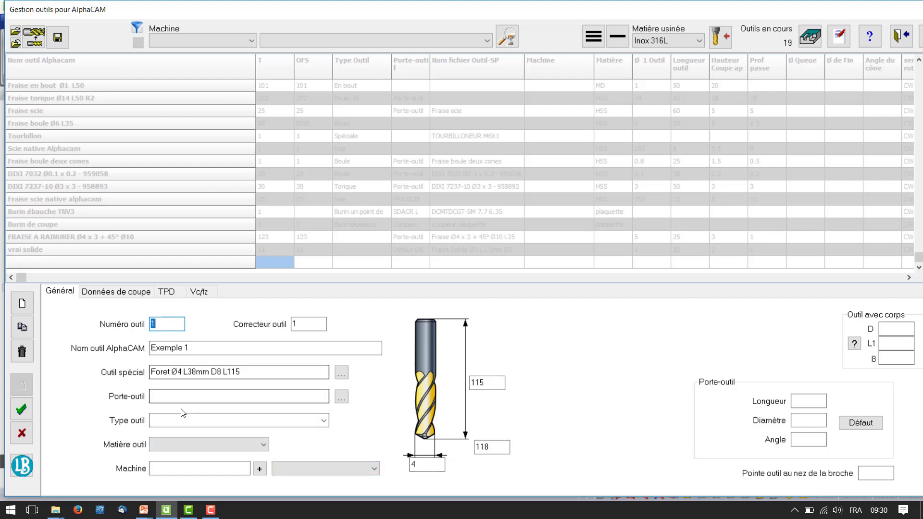
click(21, 409)
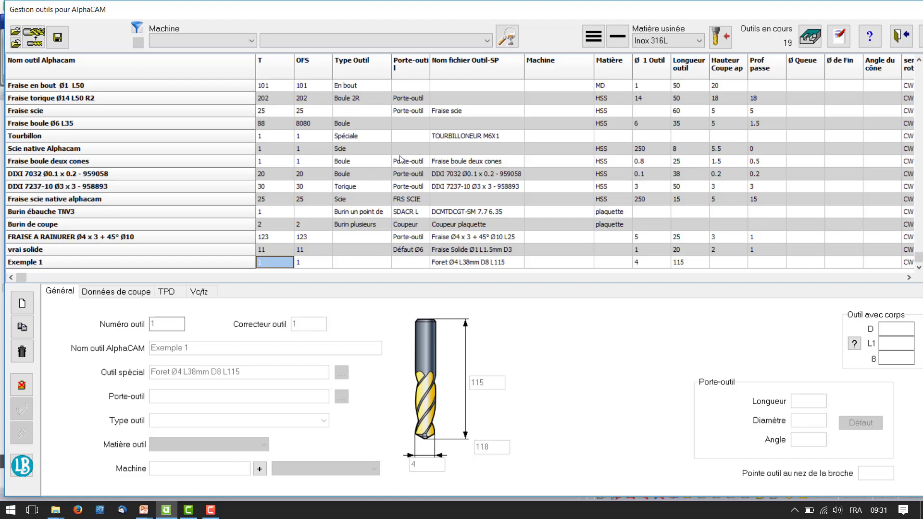
Save the tool list and load Exemple 1 with the Défaut Ø15 solide.amd holder and a stick-out length of 60, accepting the tool.
click(720, 38)
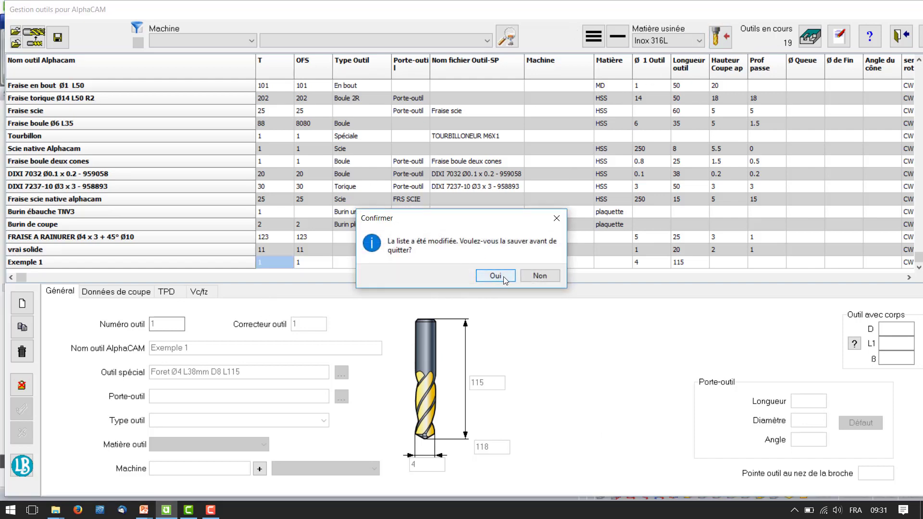
click(503, 276)
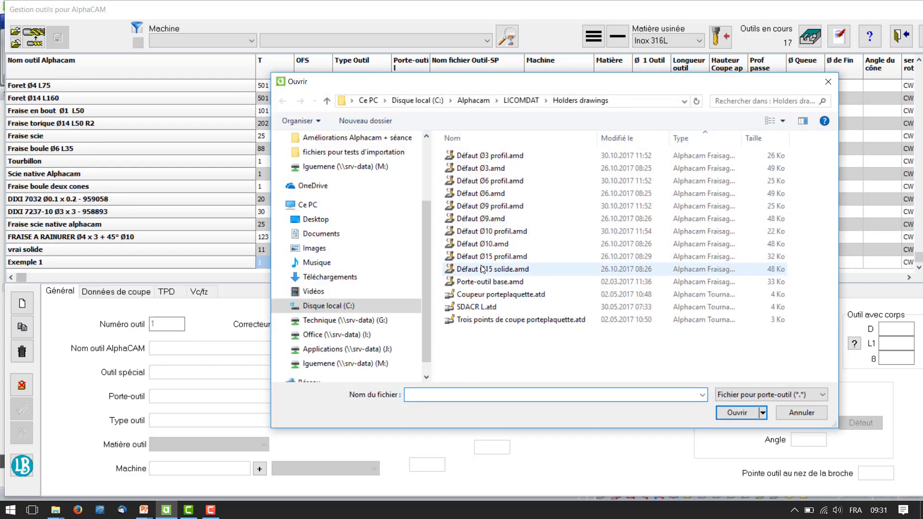
double_click(483, 270)
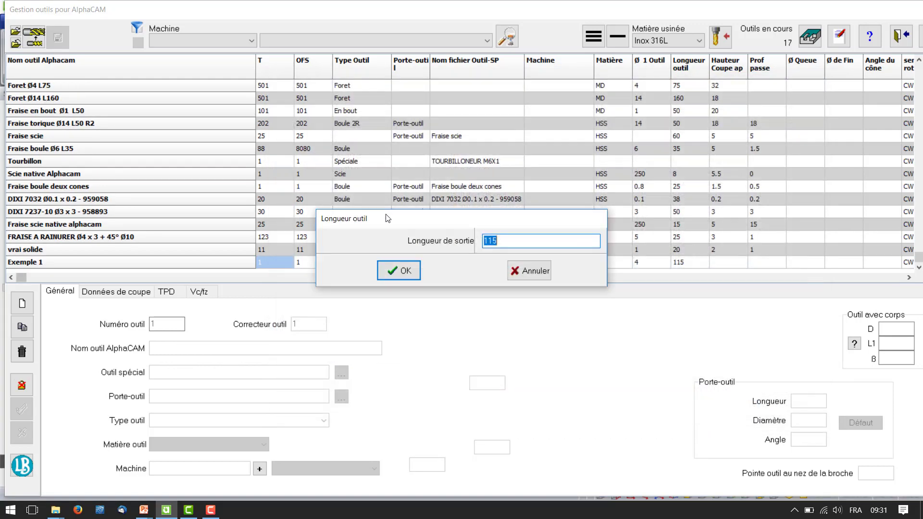
text(60)
key(Return)
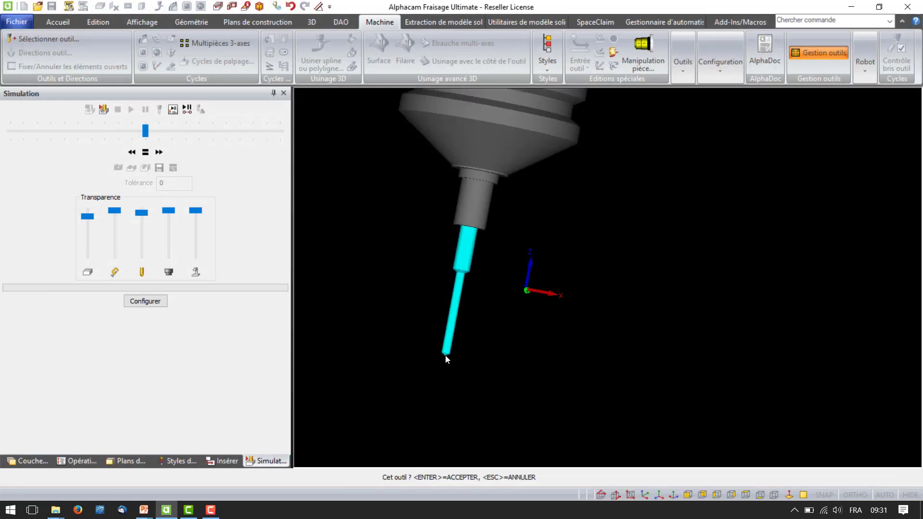
scroll(446, 357, up, 5)
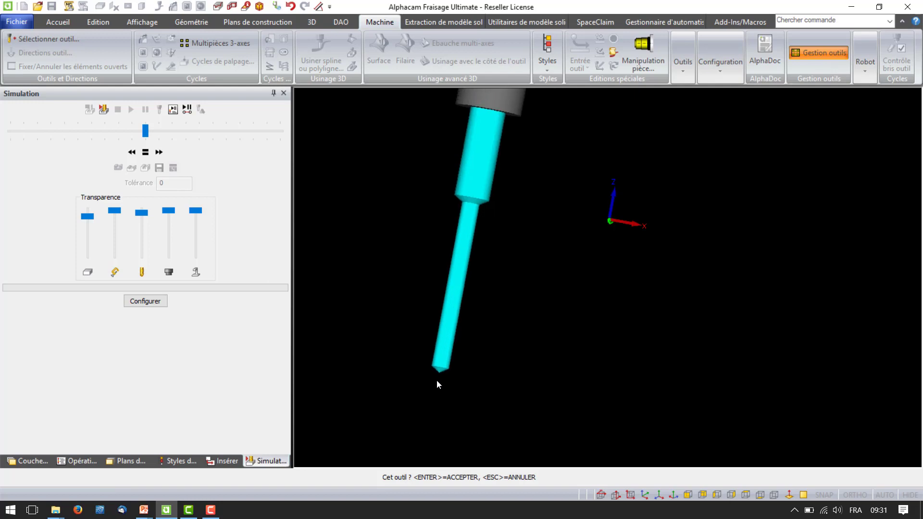
scroll(429, 400, up, 2)
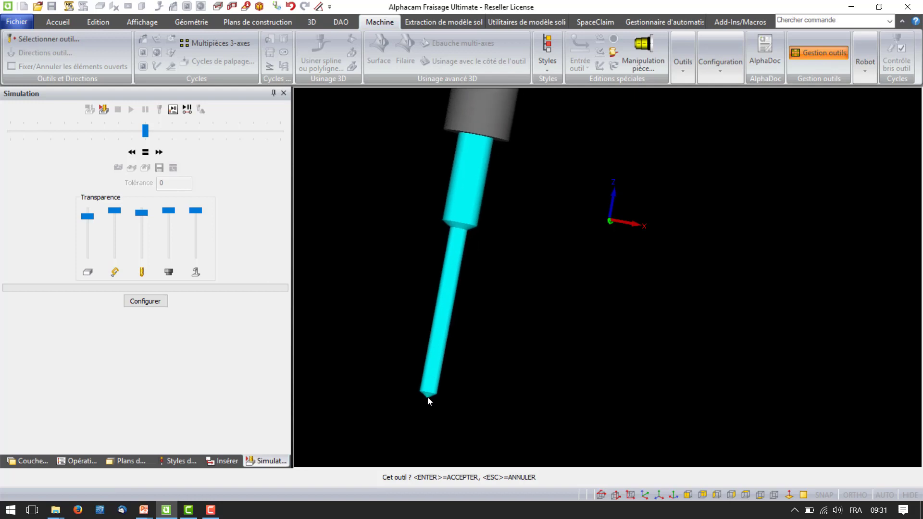
key(Return)
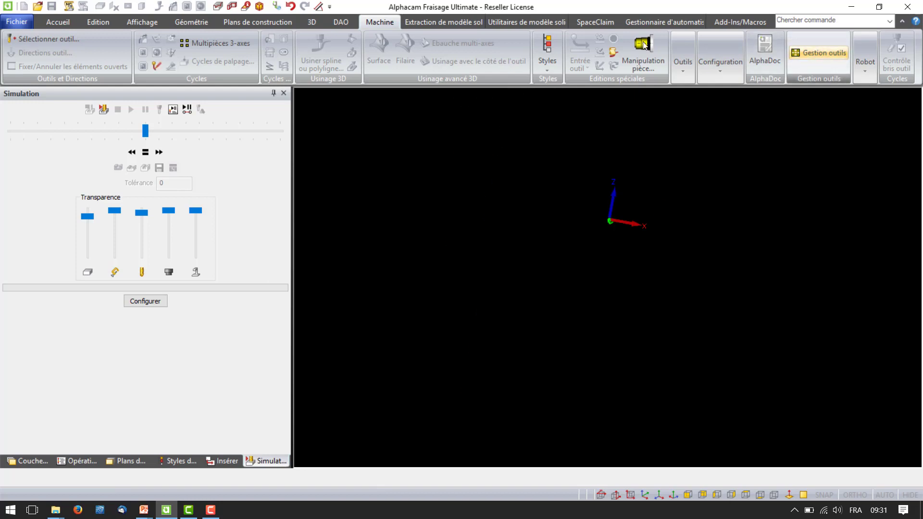
Reopen the tool management and create a new tool of type Fraise en bout.
click(799, 54)
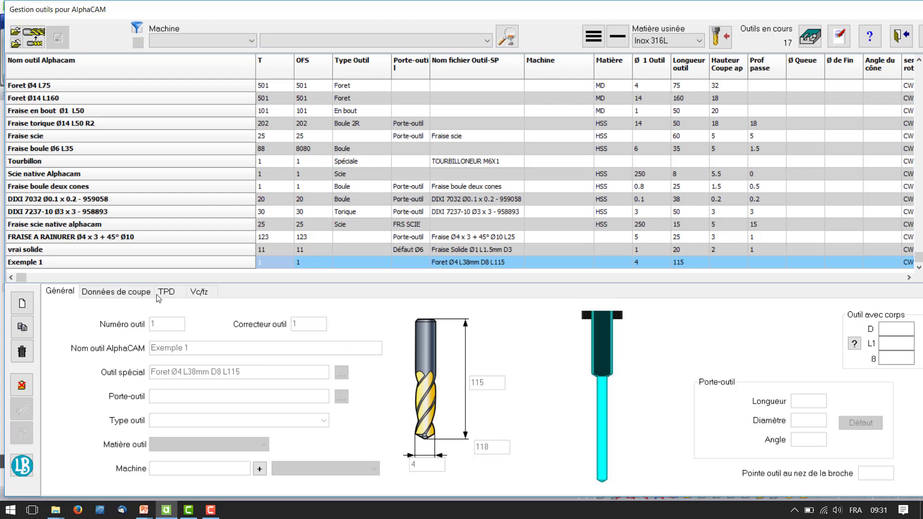
click(23, 302)
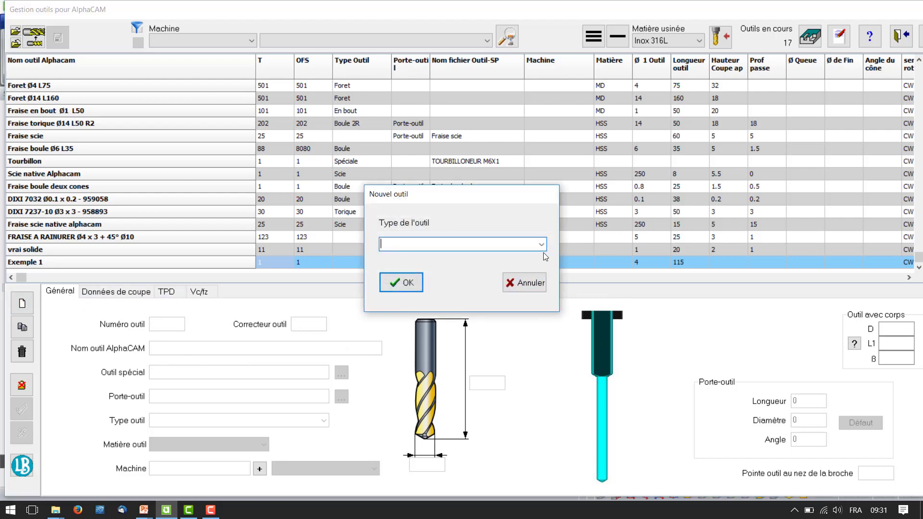
click(541, 244)
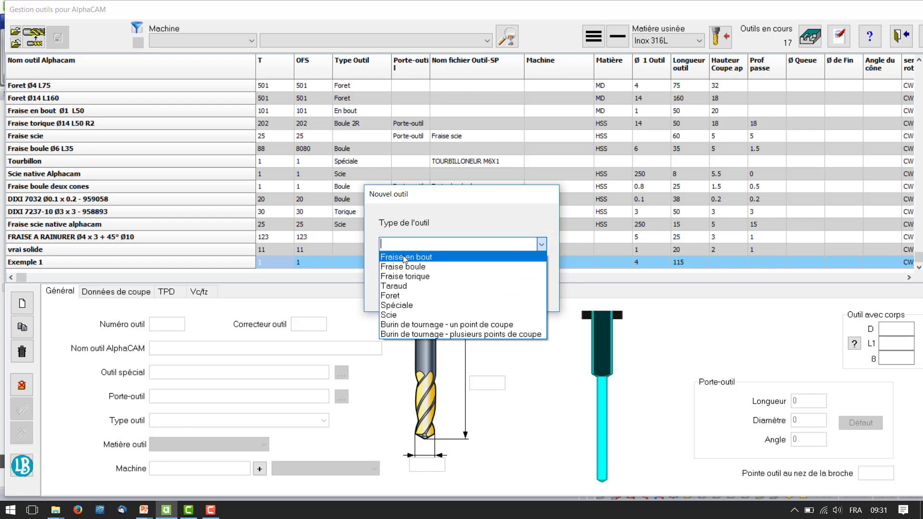
key(Return)
key(Tab)
key(Return)
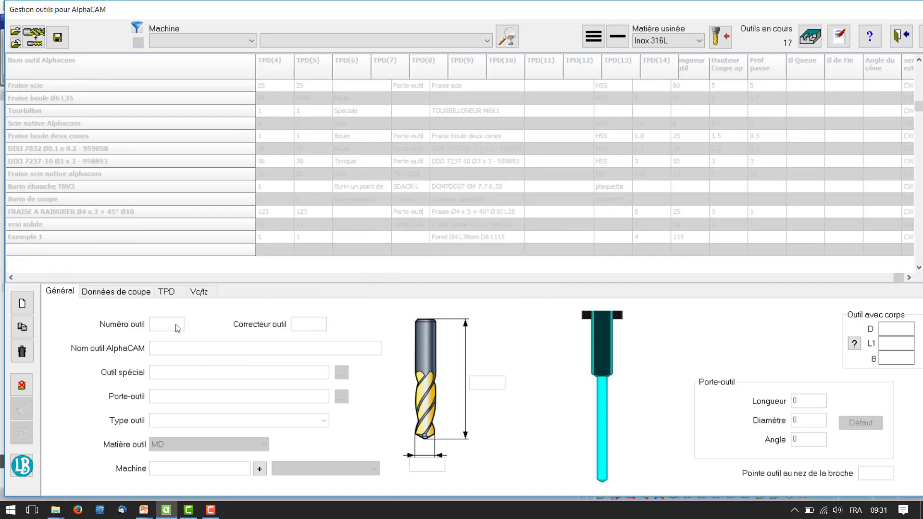
Give the new end mill tool number 1, offset number 1 and the name Exemple 2.
text(1)
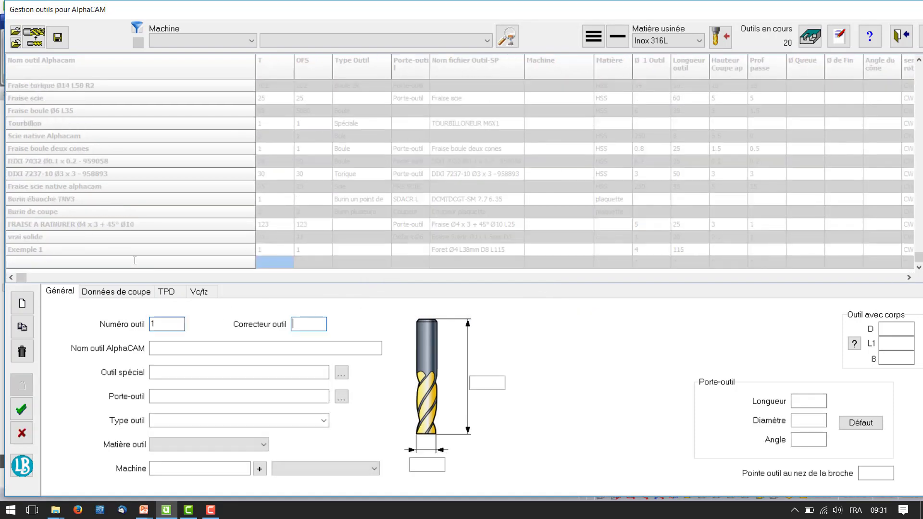
key(Tab)
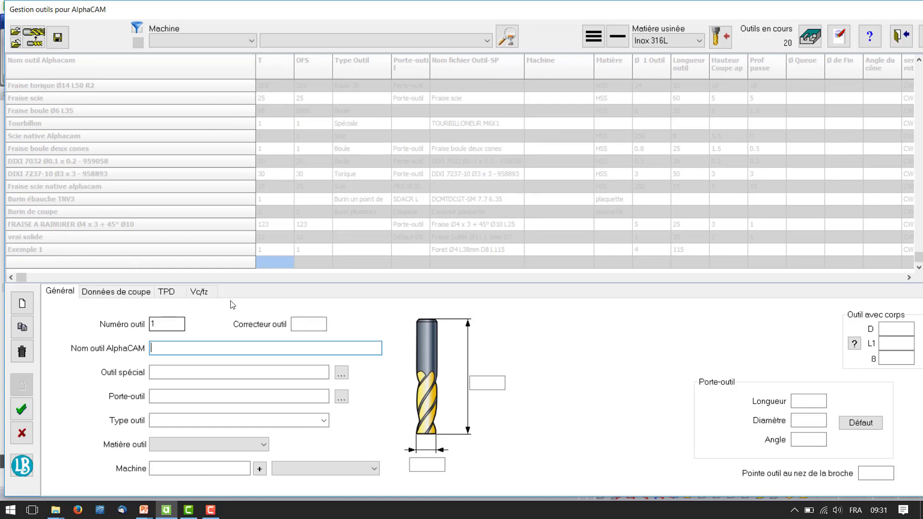
click(308, 324)
text(1)
key(Tab)
text(Exemple 2)
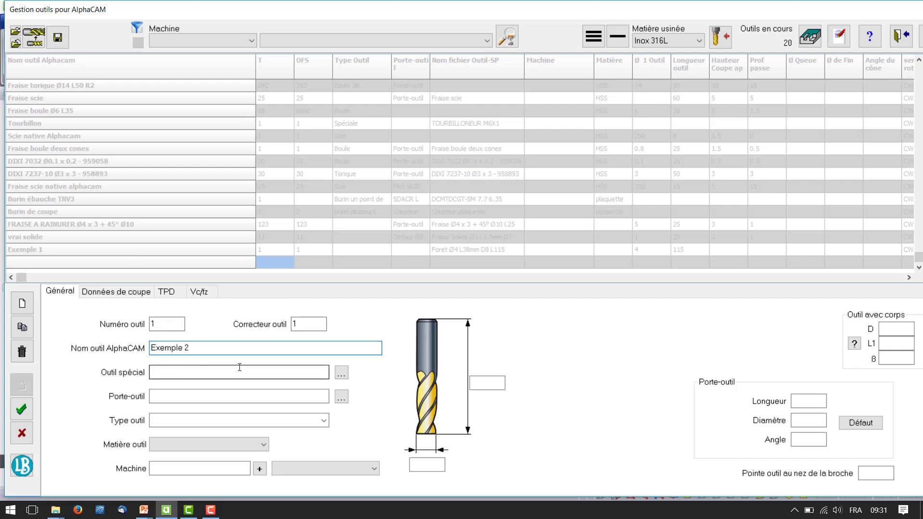
Set the Exemple 2 end mill's diameter to 0.5 and its length to 40.
key(Tab)
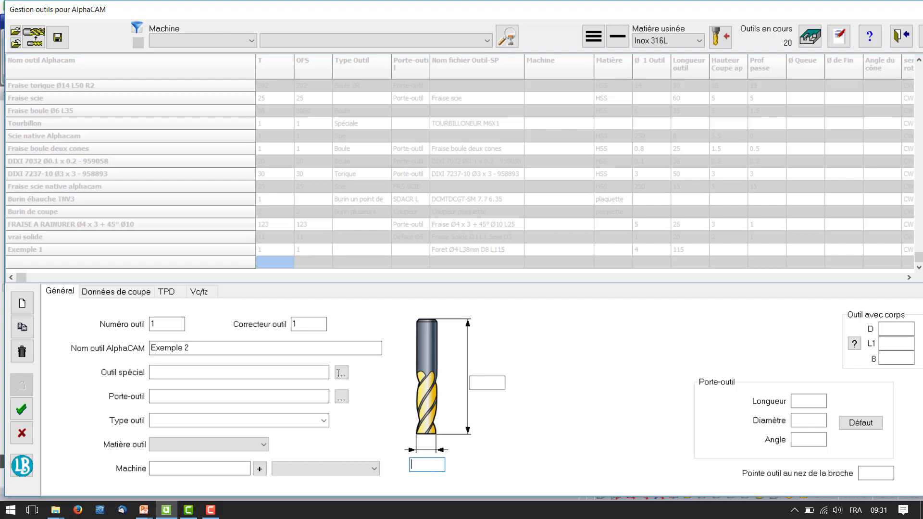
text(0.5)
key(Tab)
text(40)
Check the body dimension diagram, define the tool body with D 3, L1 1.5 and B 45, and validate Exemple 2.
click(855, 343)
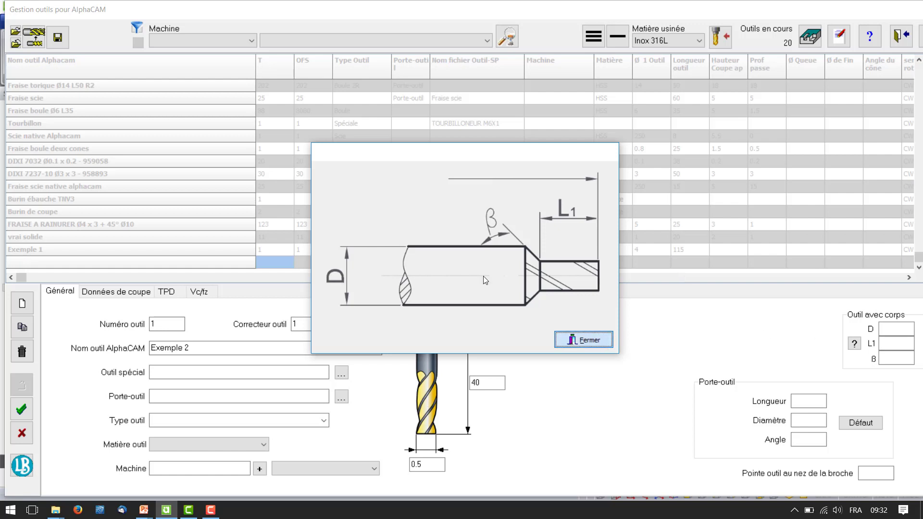
key(Return)
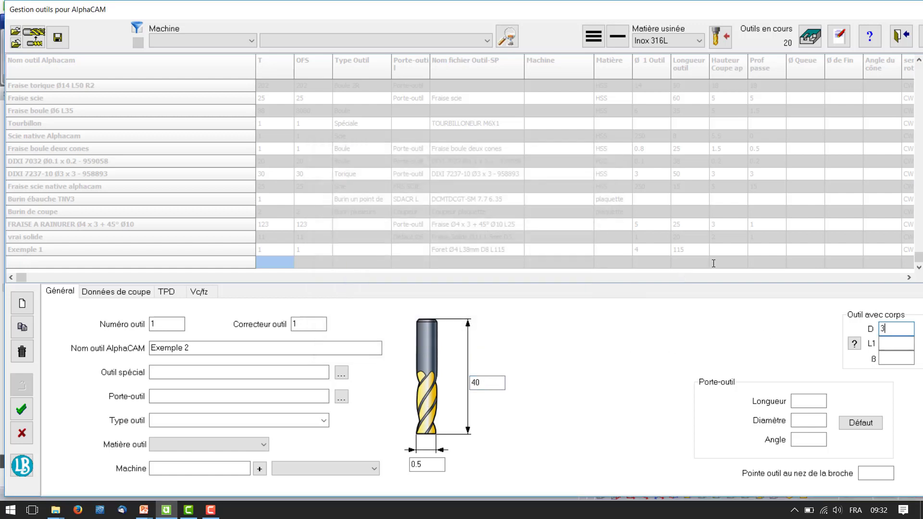
key(Tab)
text(1.5)
key(Tab)
text(45)
click(25, 414)
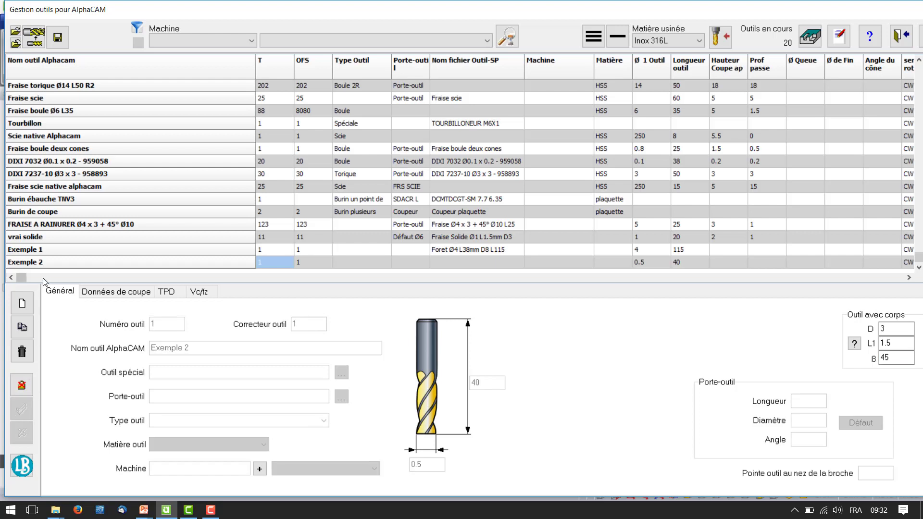
Save the tool list and load Exemple 2 with the Défaut Ø6.amd holder and a stick-out length of 5, accepting the tool.
click(719, 36)
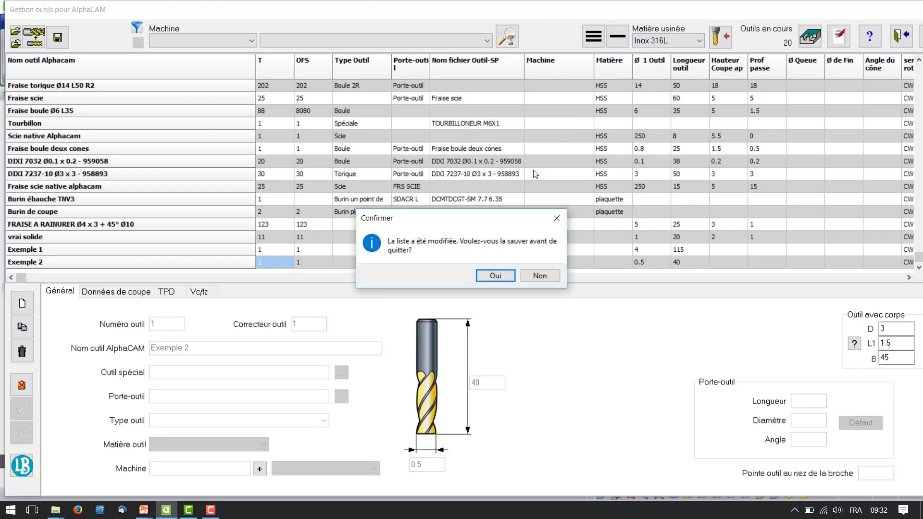
click(481, 276)
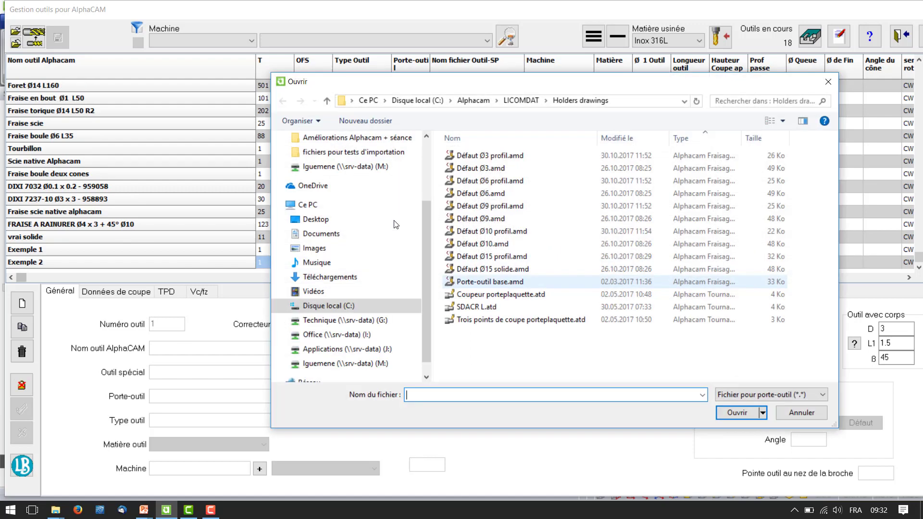
double_click(505, 192)
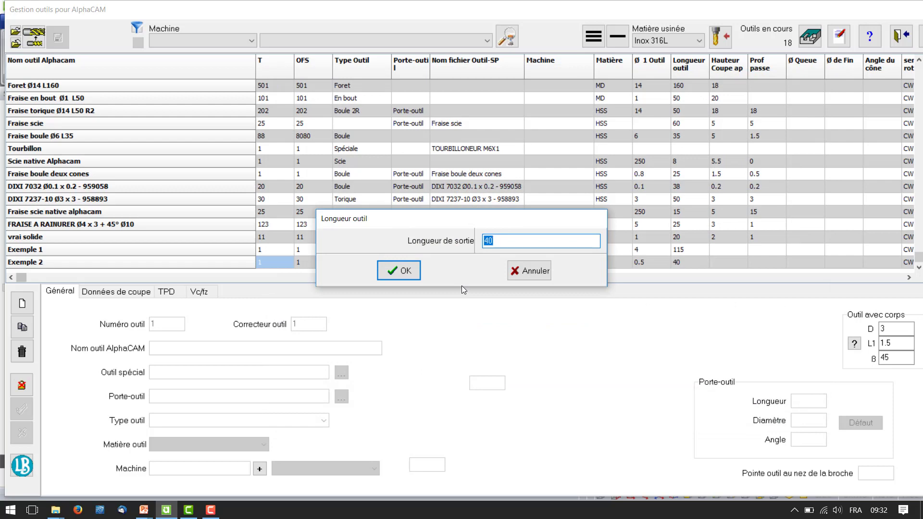
text(5)
key(Return)
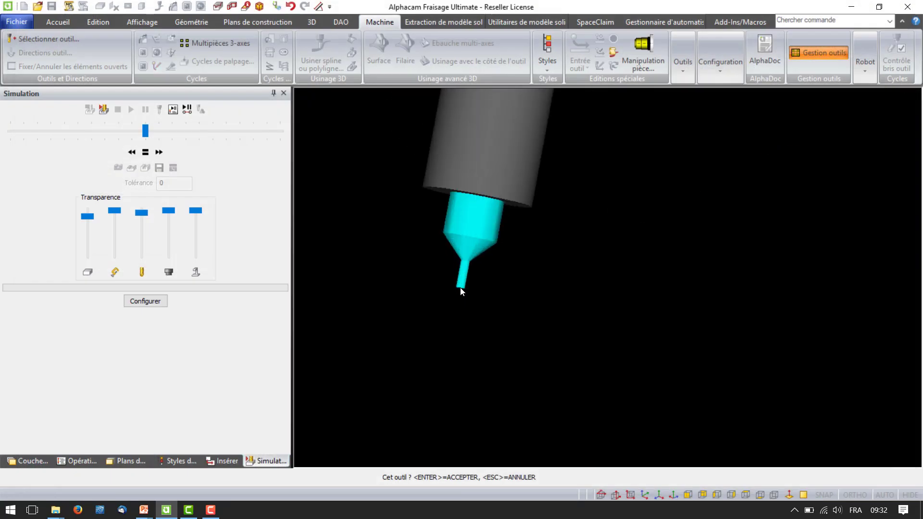
scroll(459, 291, down, 4)
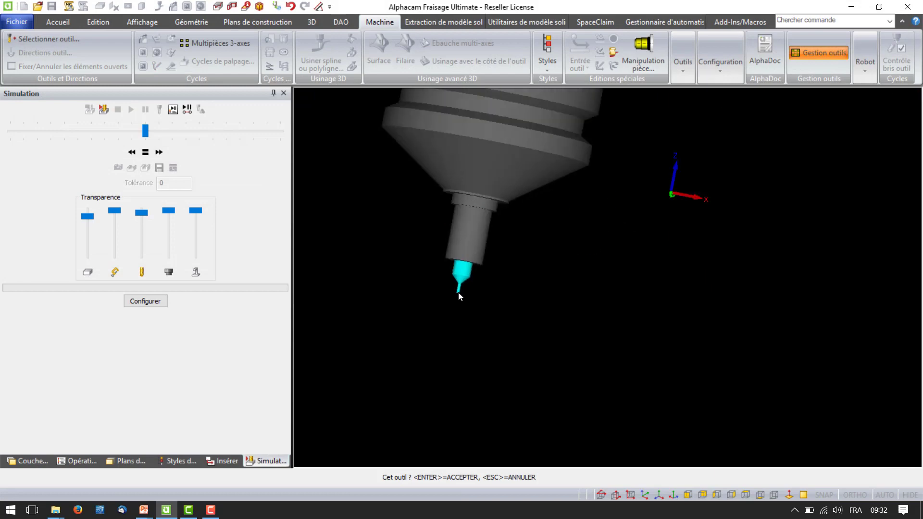
key(Return)
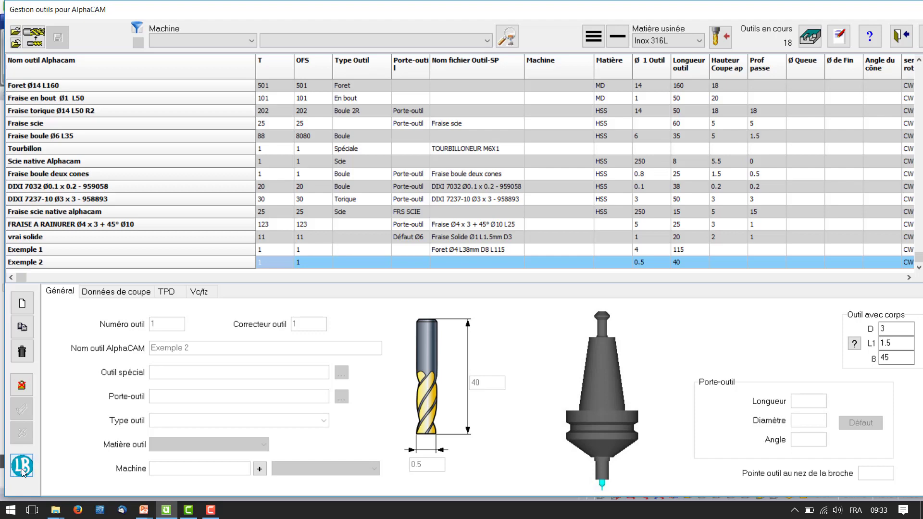
Import the Louis Bélet cutter Fraise Z6 l1=51xd6 - MD Ø6x16 Tige Ø6x51 and its TRIO version, and compare both records.
click(22, 467)
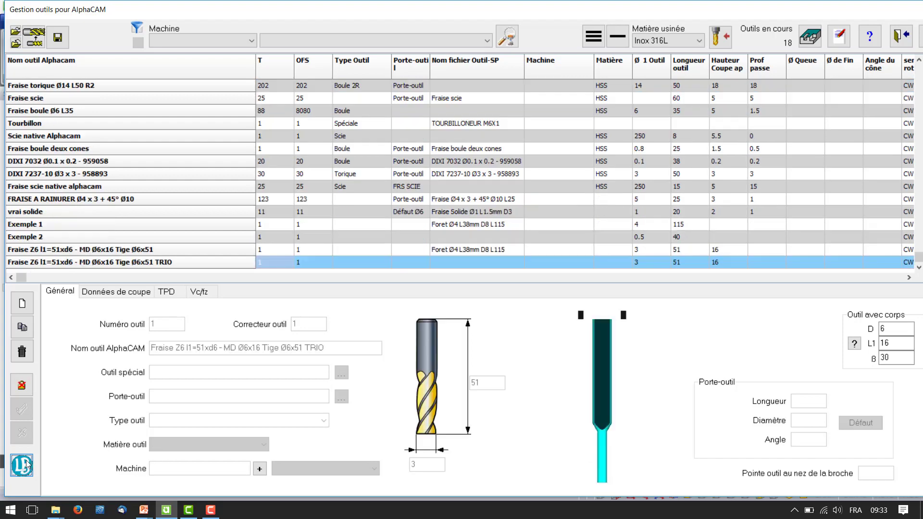
click(133, 251)
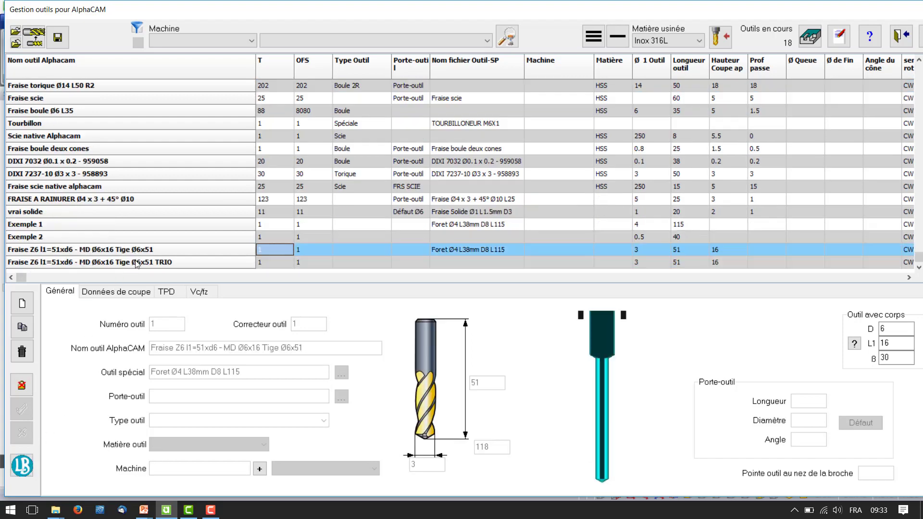
click(135, 261)
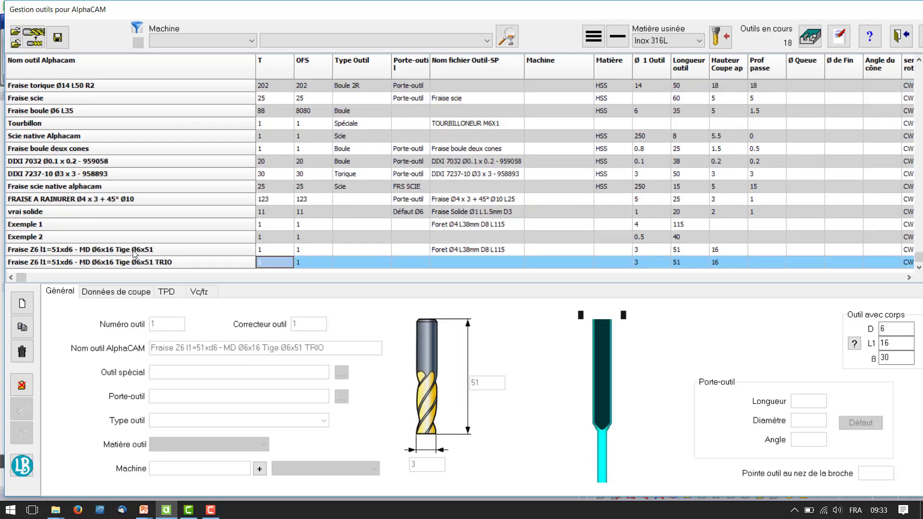
key(Up)
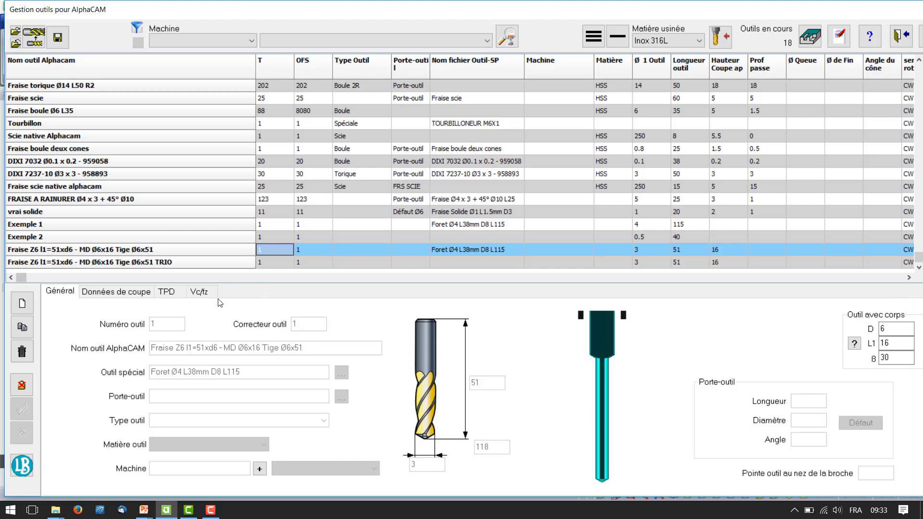
Review the Vc/fz and cutting data of the imported non-TRIO Louis Bélet cutter, and the general data of the TRIO version.
click(198, 292)
click(122, 292)
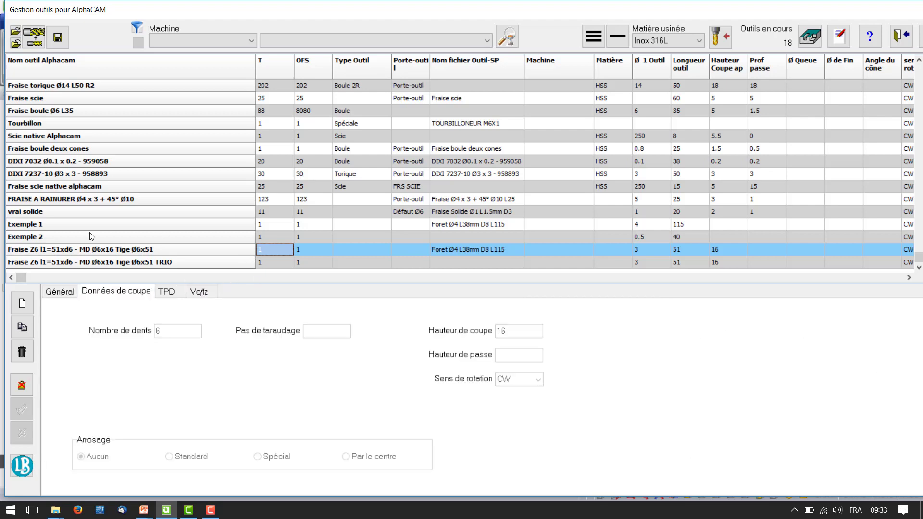
click(48, 292)
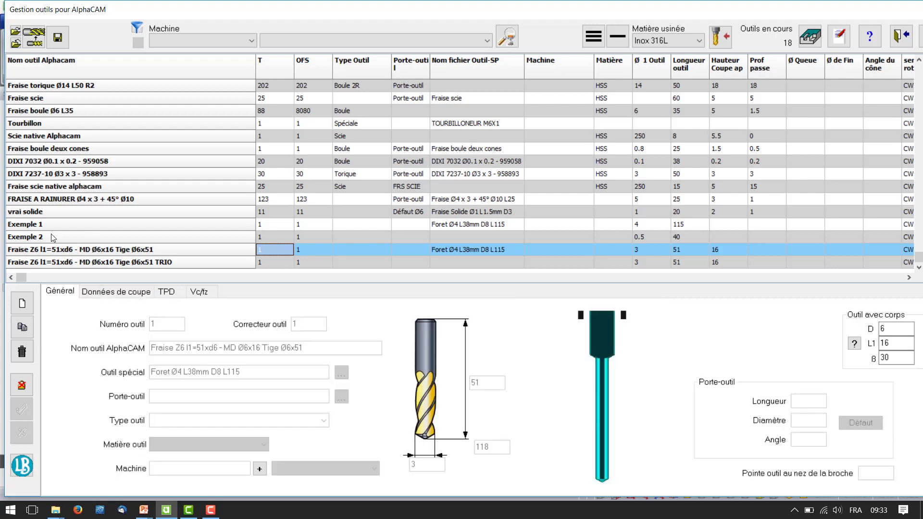
click(91, 264)
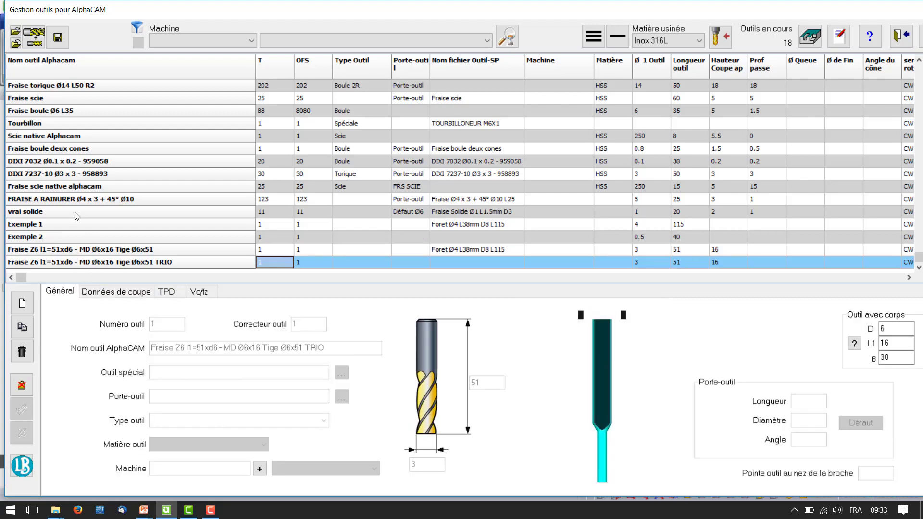
click(33, 464)
key(alt+Tab)
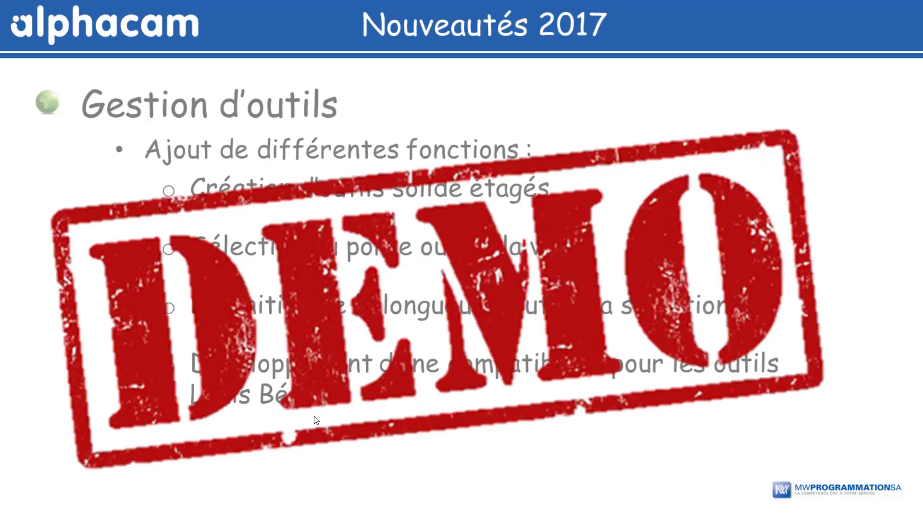
click(335, 269)
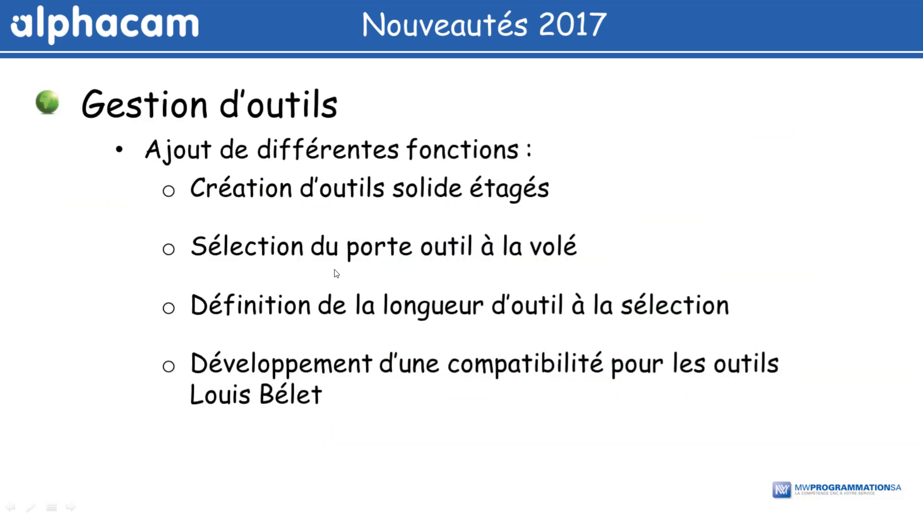
click(337, 273)
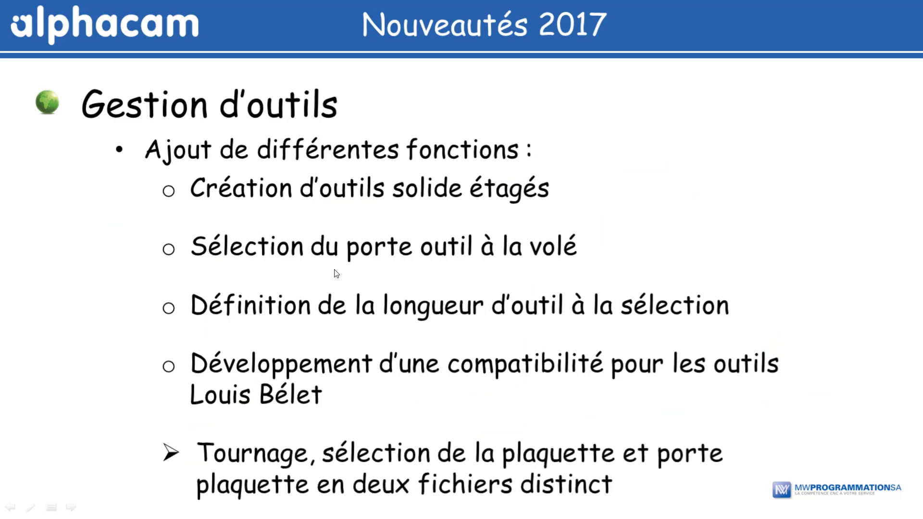